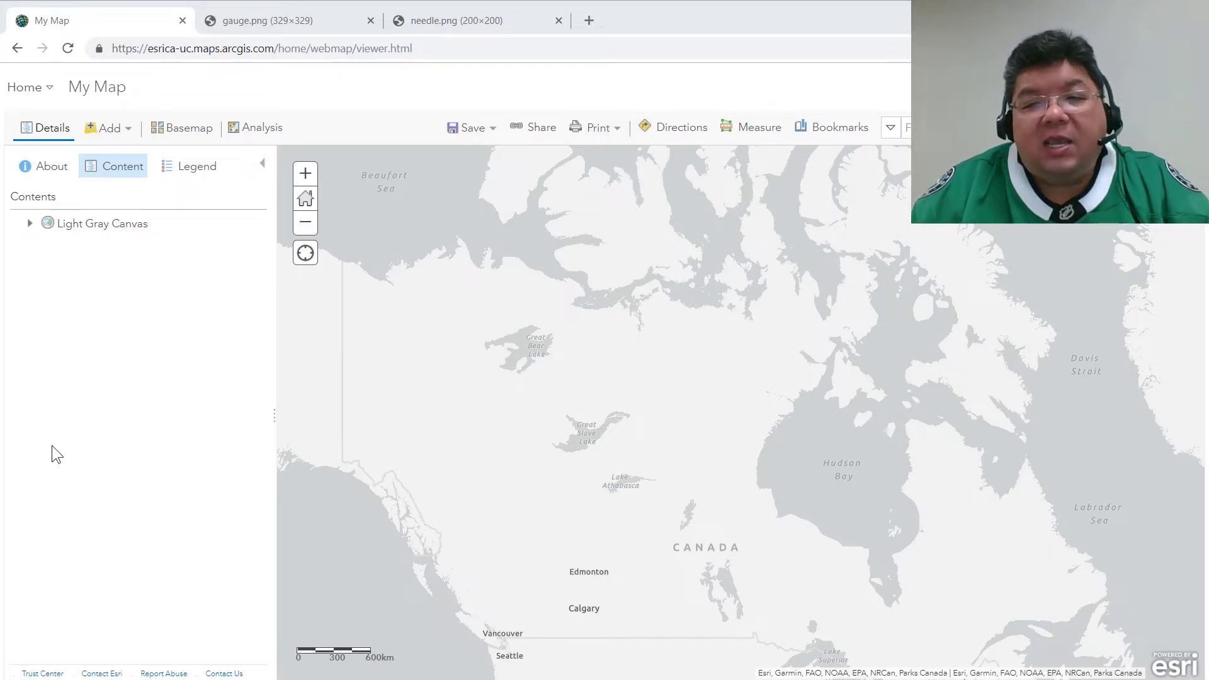
- Search Living Atlas for 'manitoba drought' and add Manitoba Drought Monitoring: River and Lake Conditions, zoomed on Manitoba
click(108, 131)
click(115, 181)
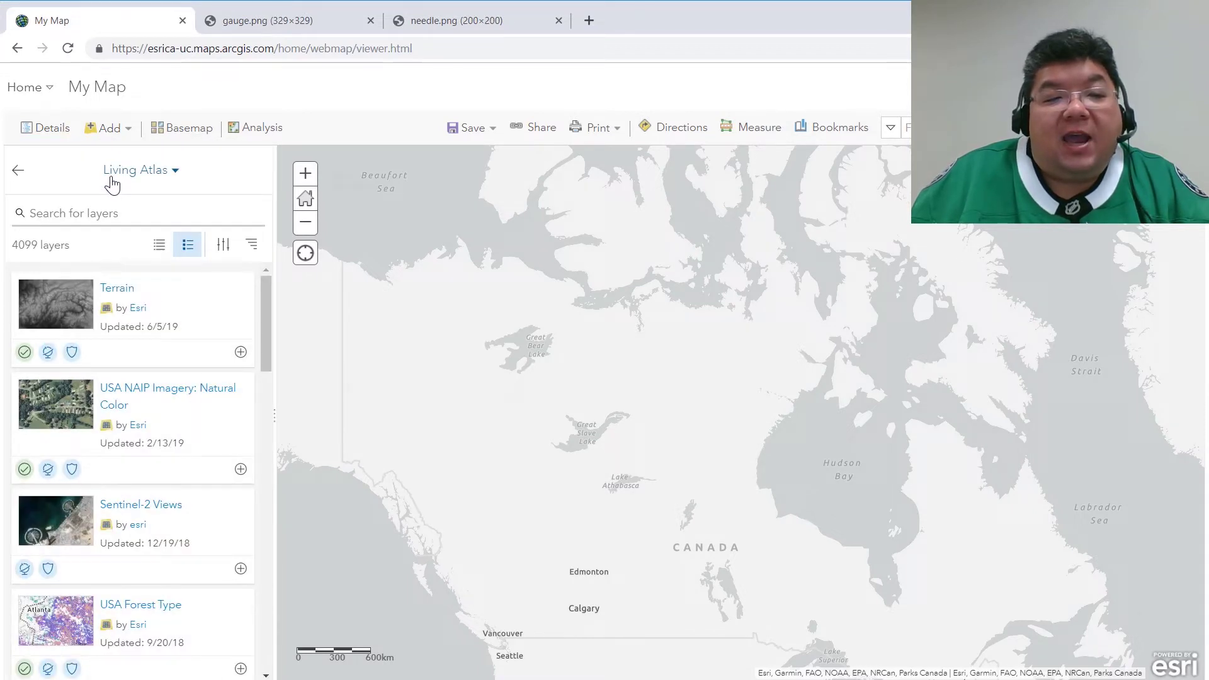
click(90, 211)
text(manitoba )
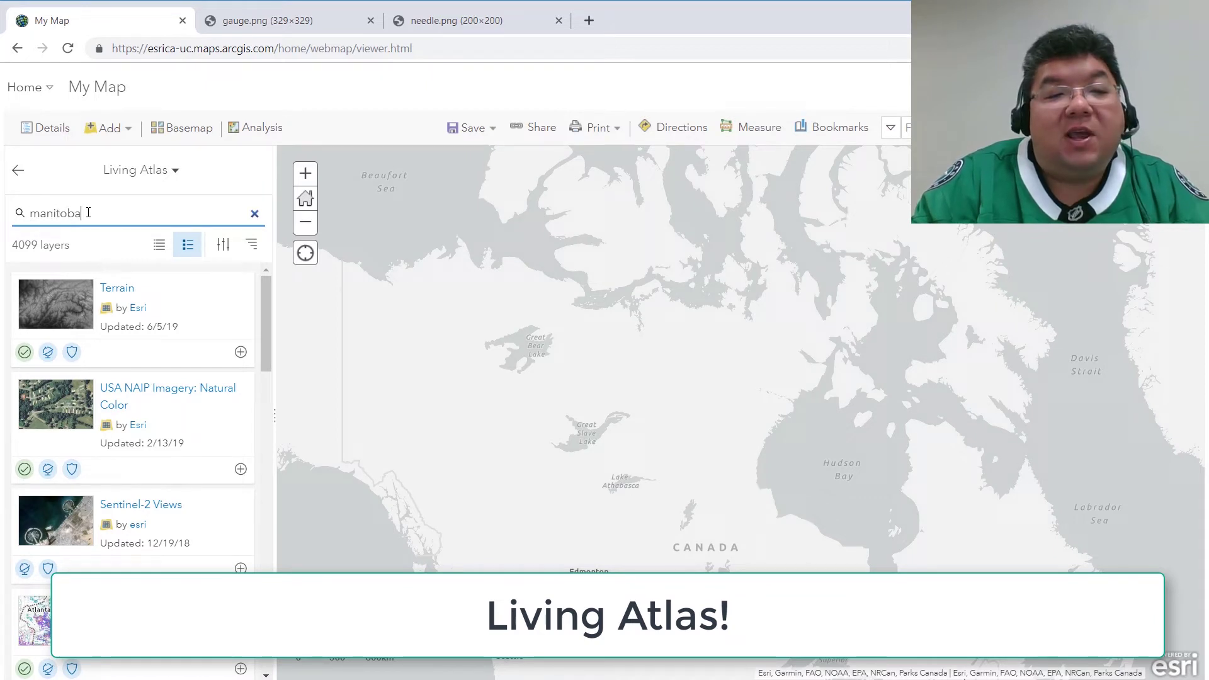
text(drought)
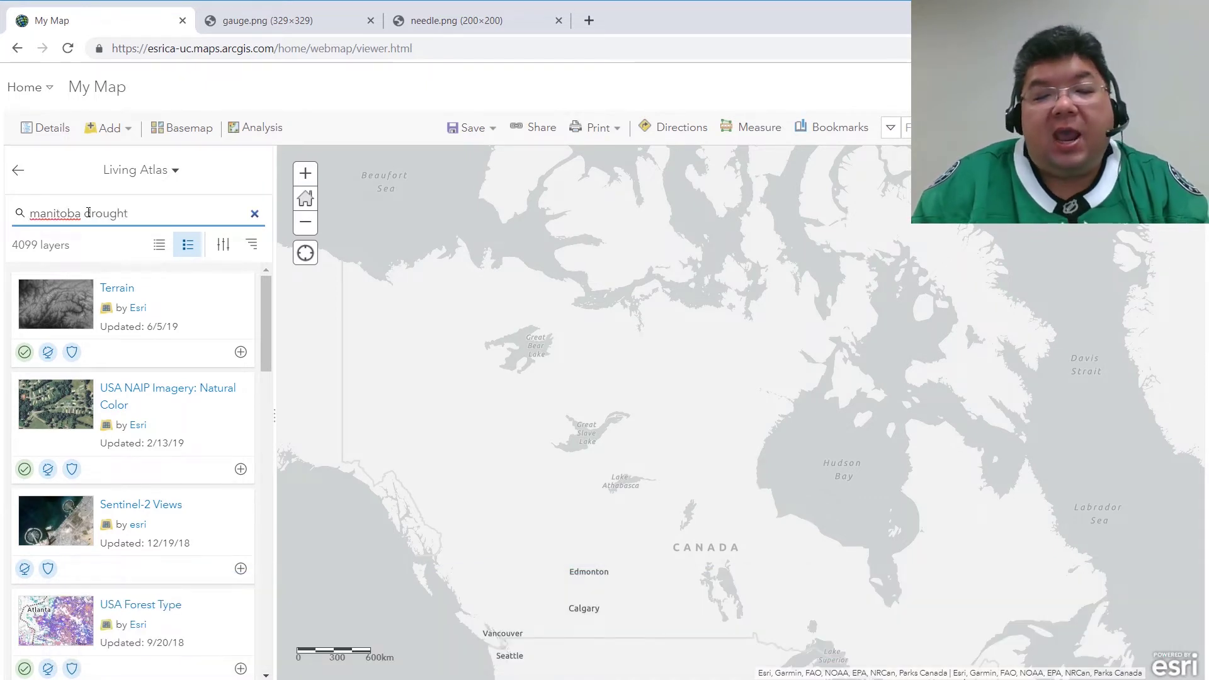
key(Return)
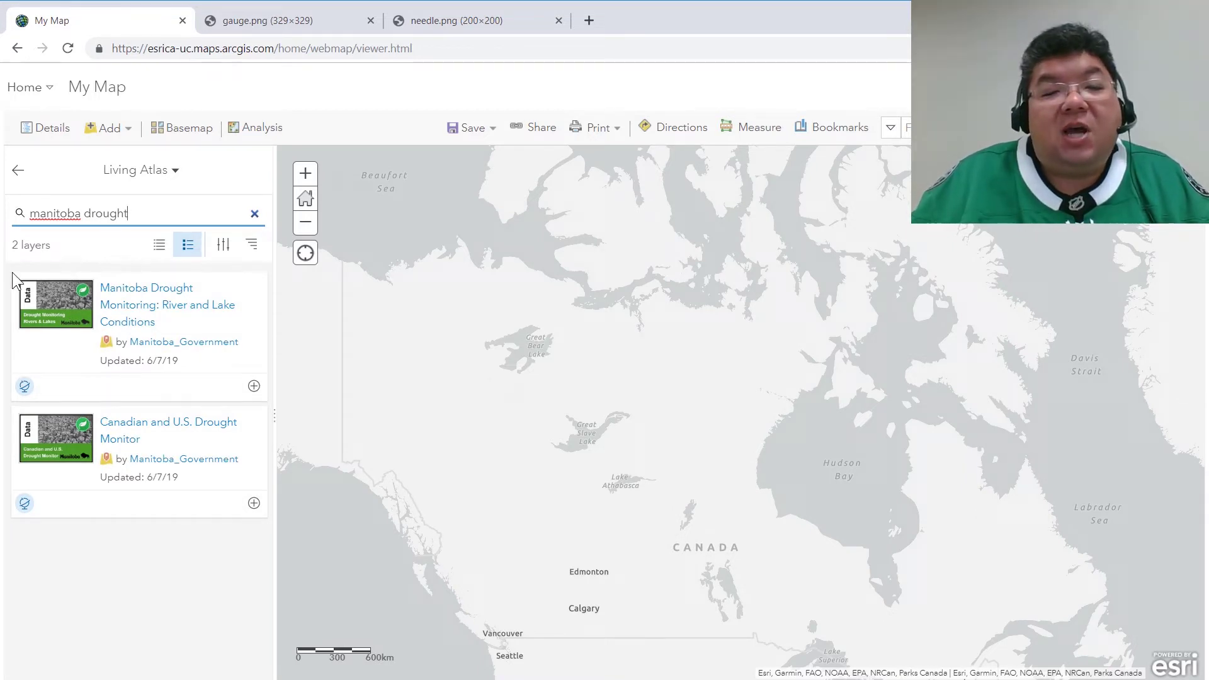
click(254, 387)
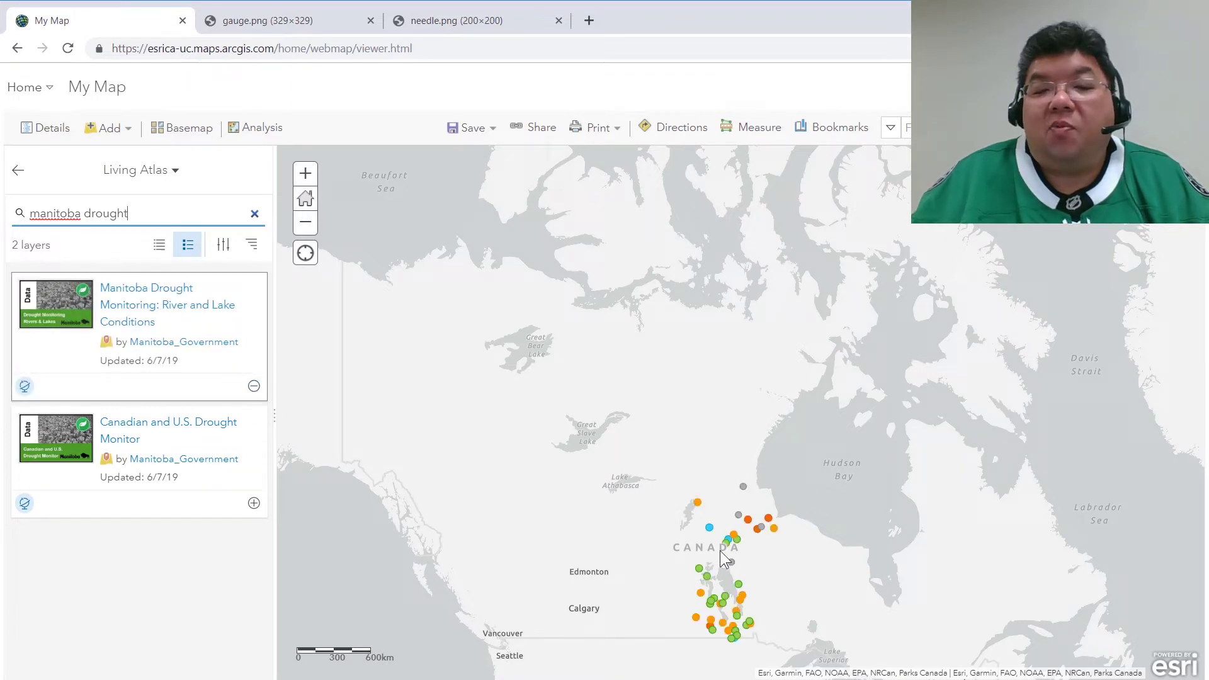
double_click(779, 592)
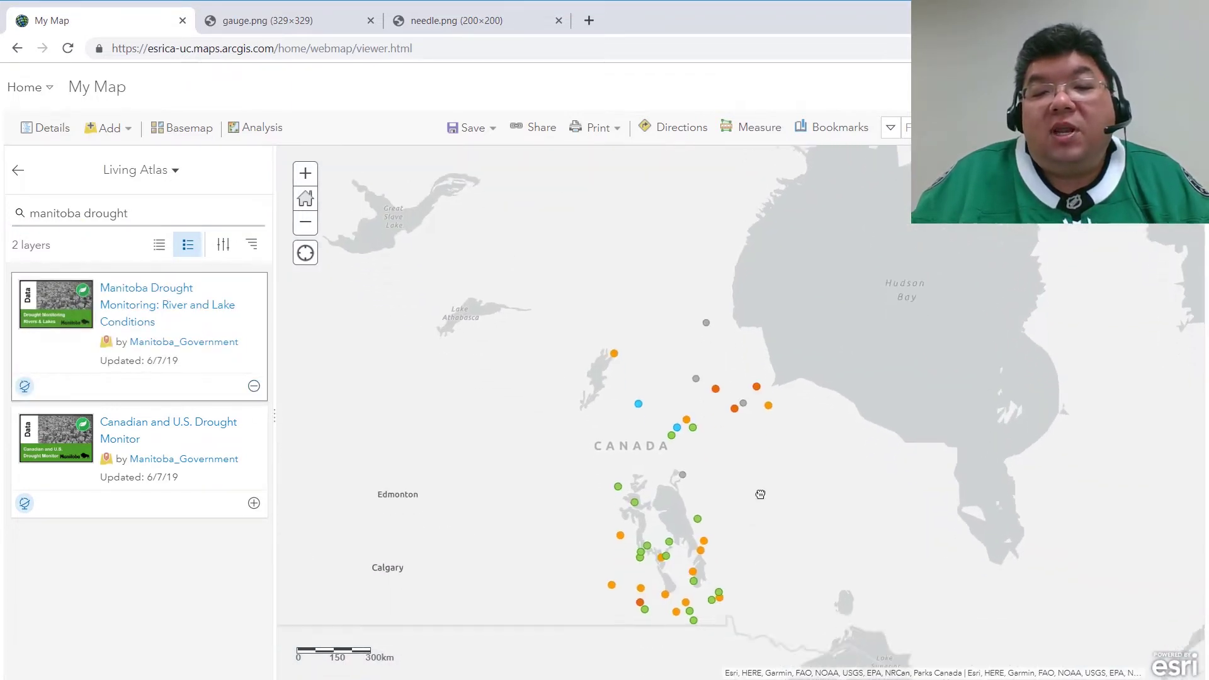
click(14, 174)
scroll(591, 385, up, 1)
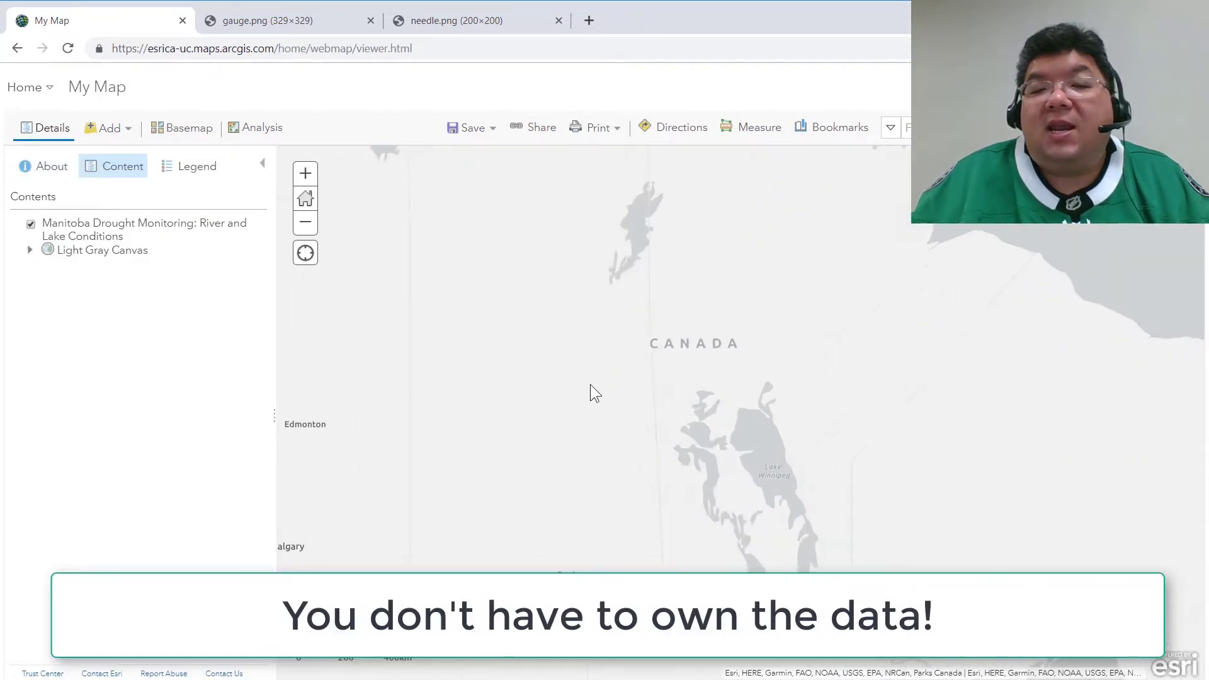
- Centre on Manitoba, preview the drought layer's legend classes, then duplicate the layer with Copy
drag(630, 488, 555, 449)
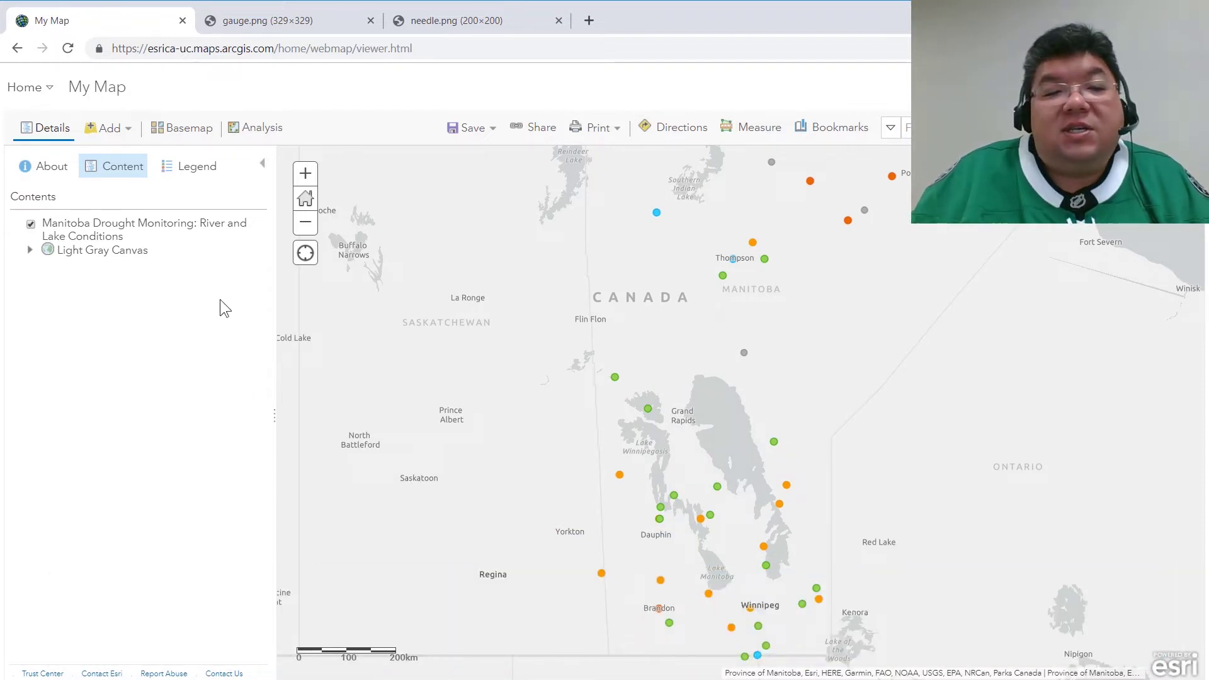
click(85, 229)
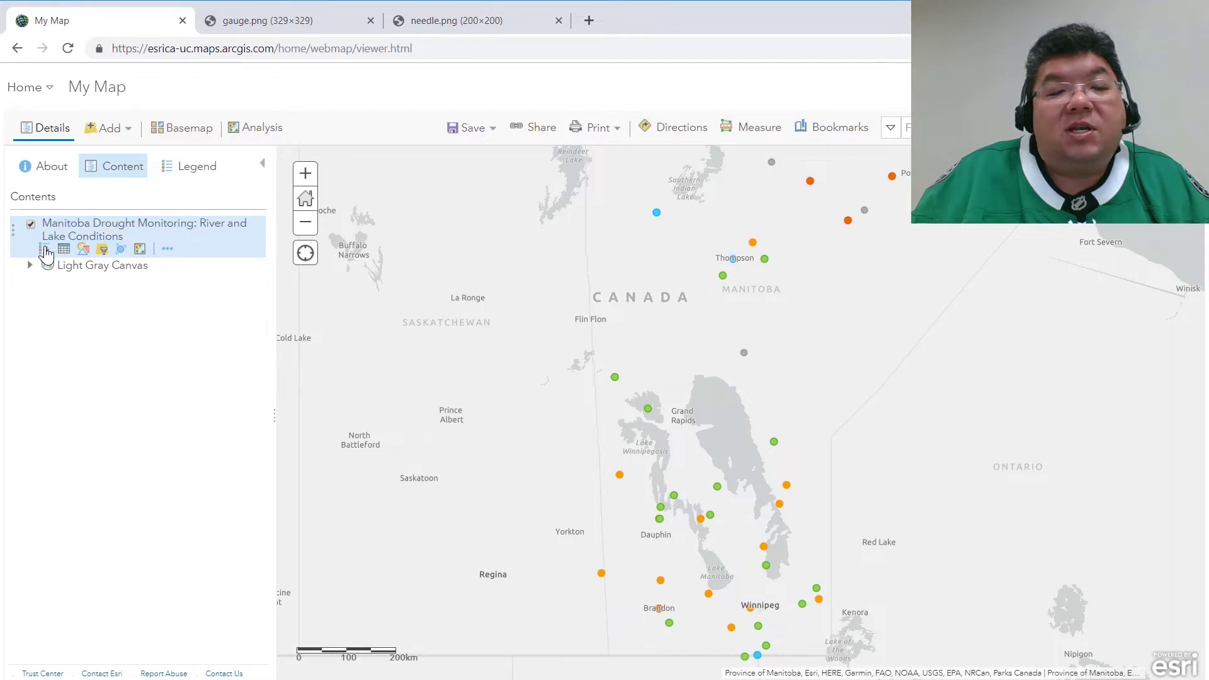
click(46, 250)
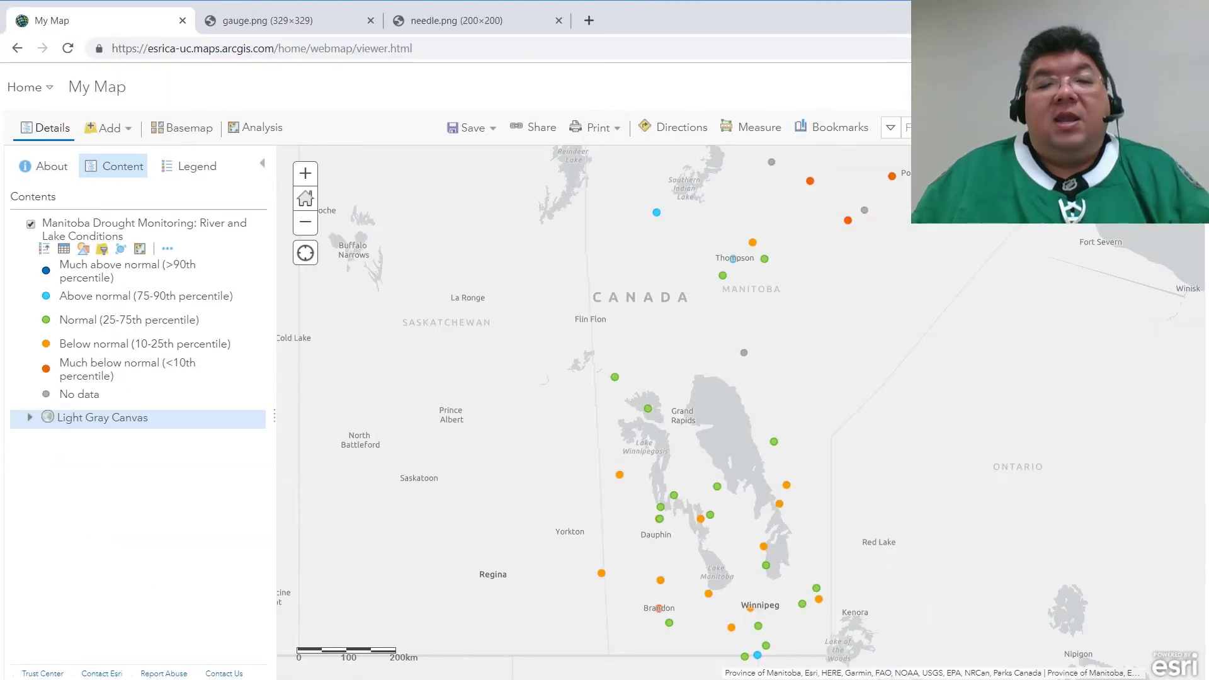
click(45, 250)
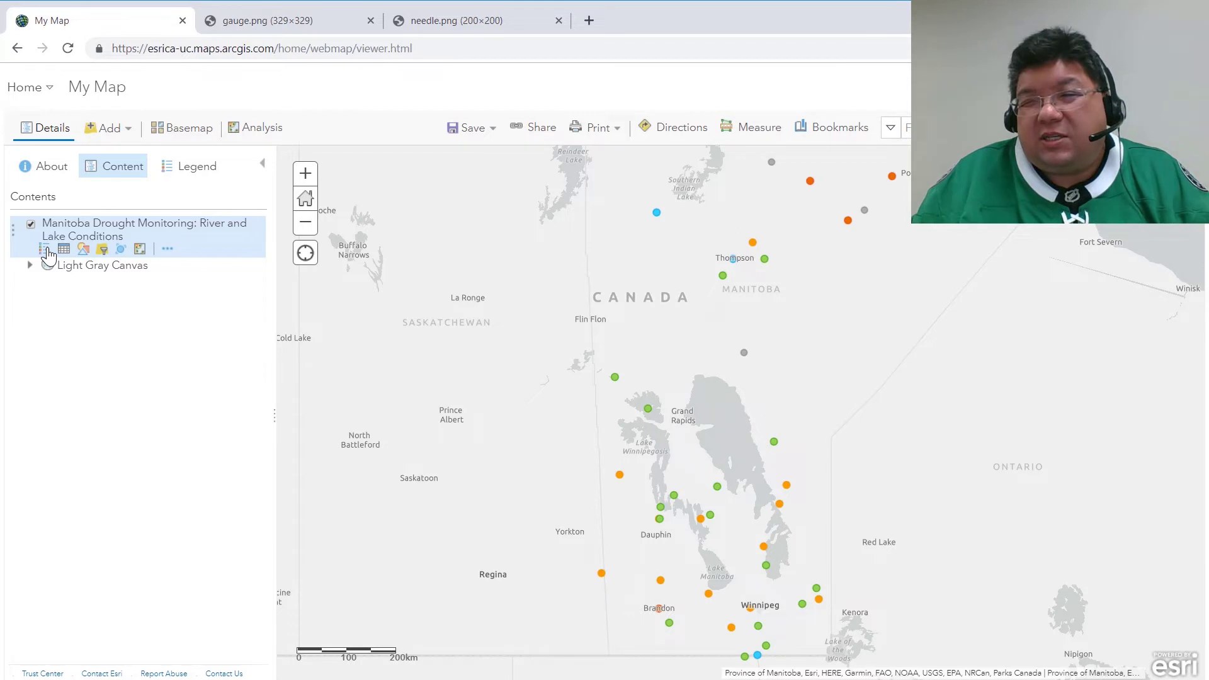
click(168, 249)
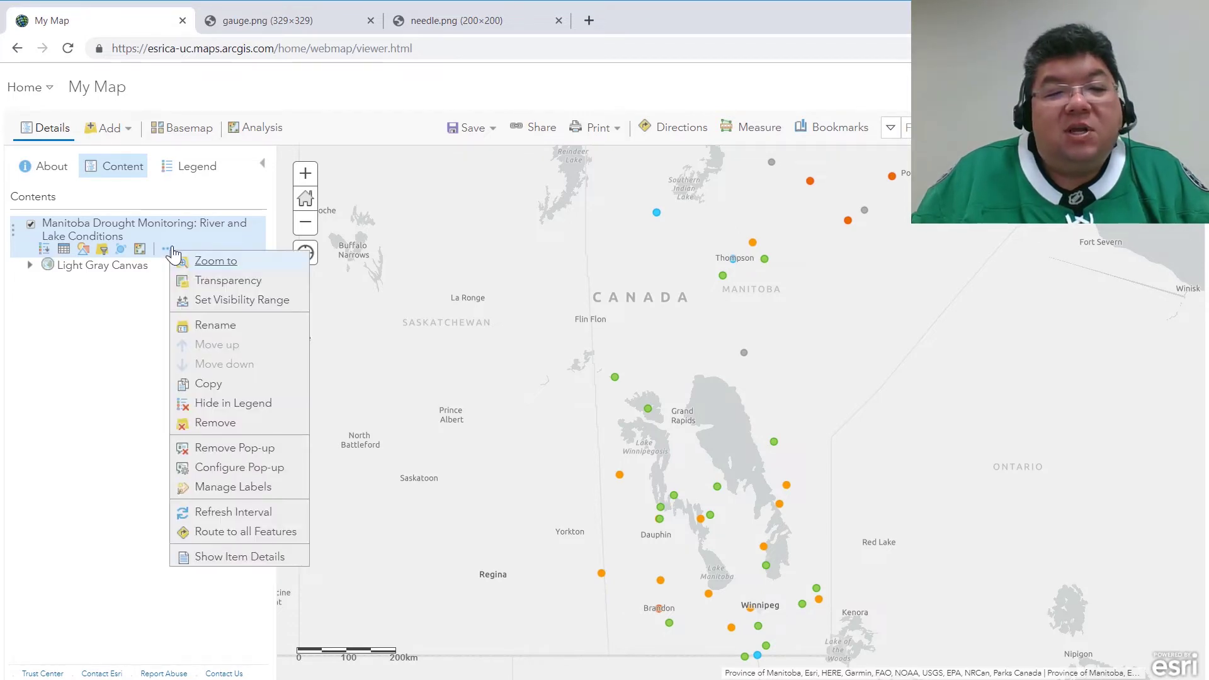
click(217, 388)
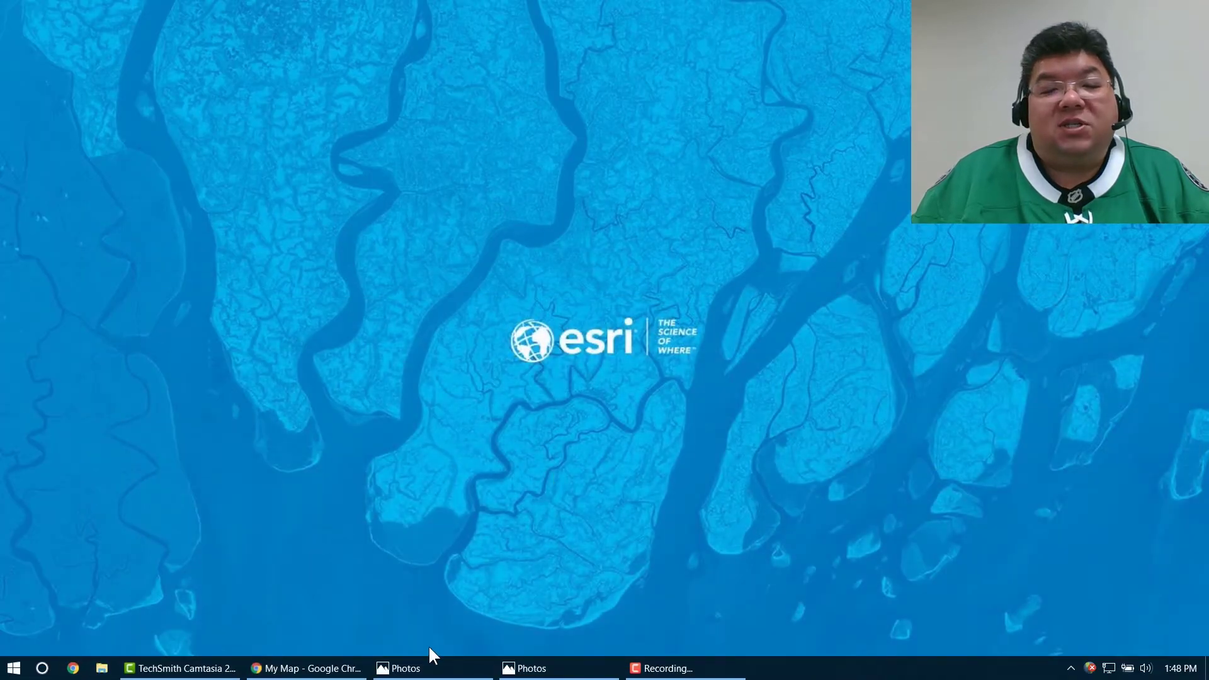
click(424, 667)
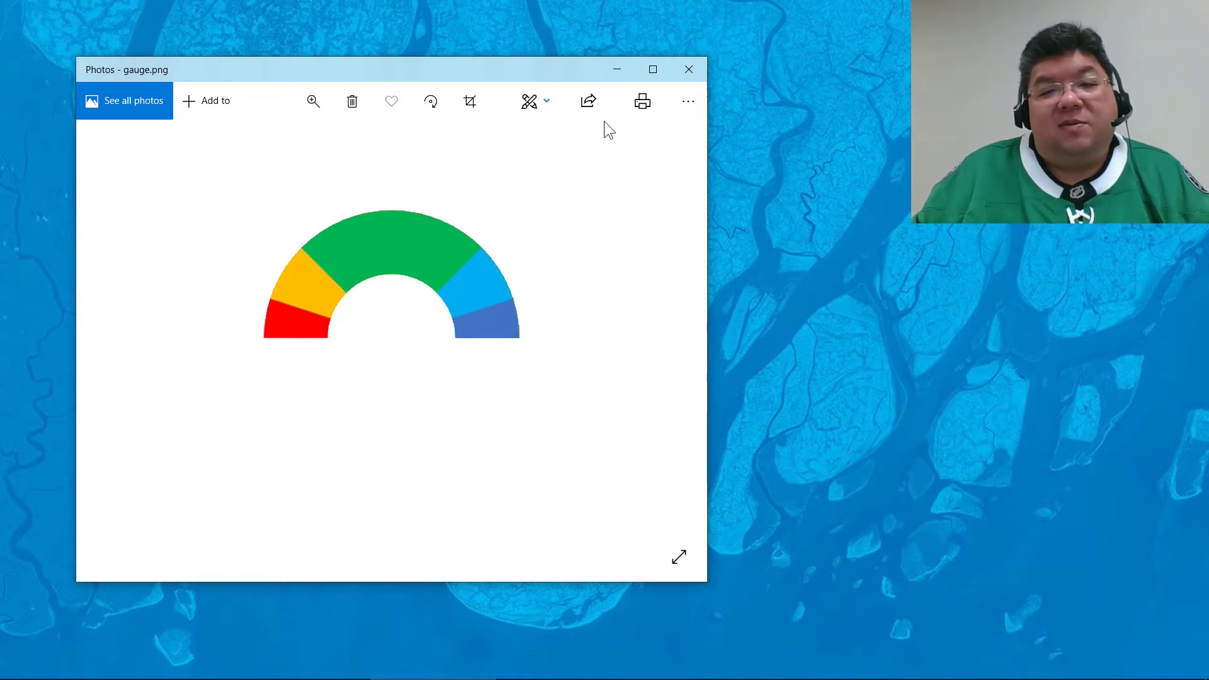
click(619, 69)
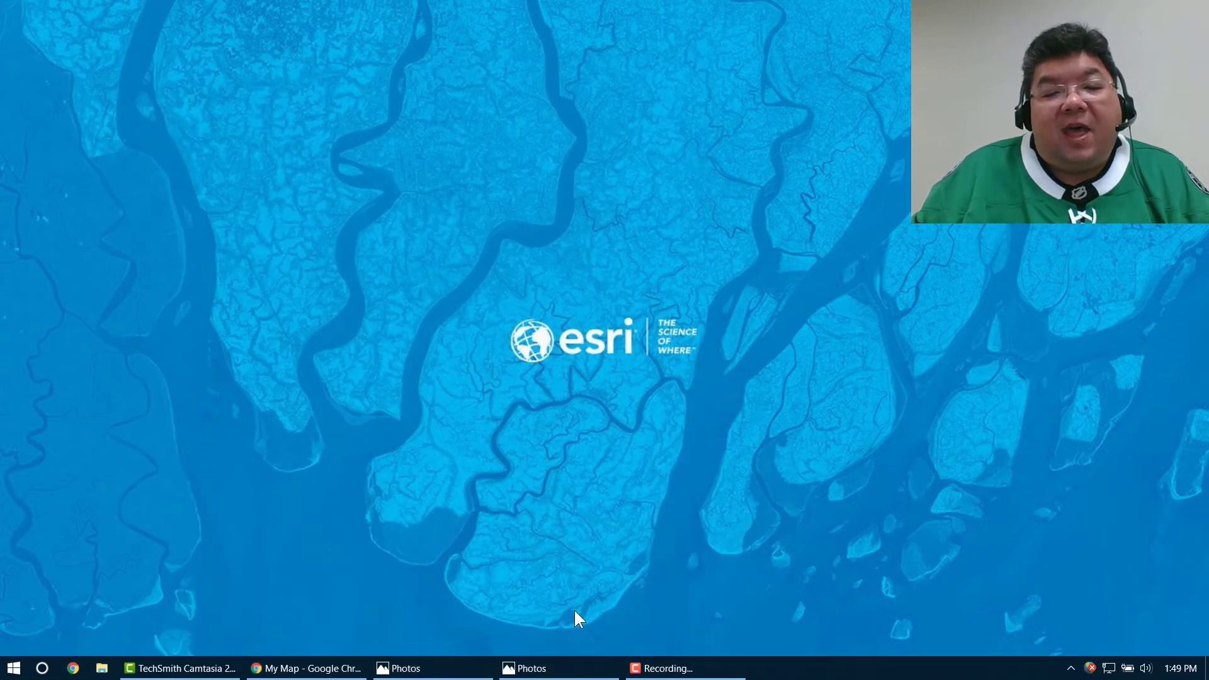
click(510, 667)
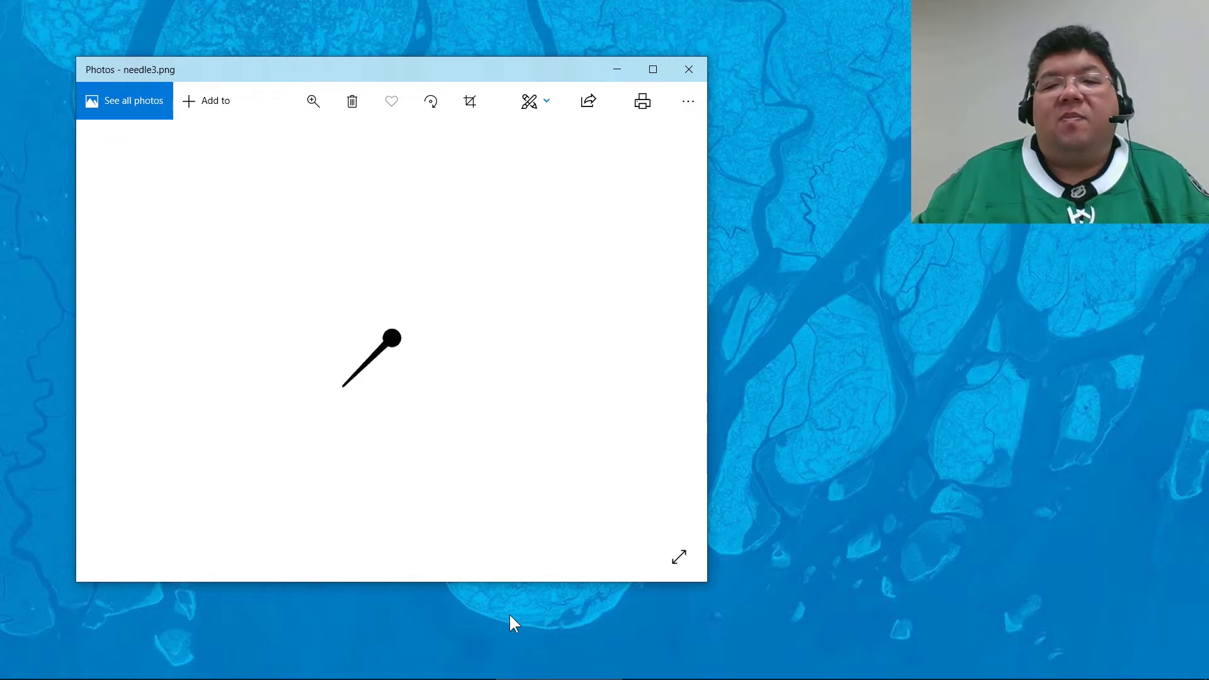
click(612, 69)
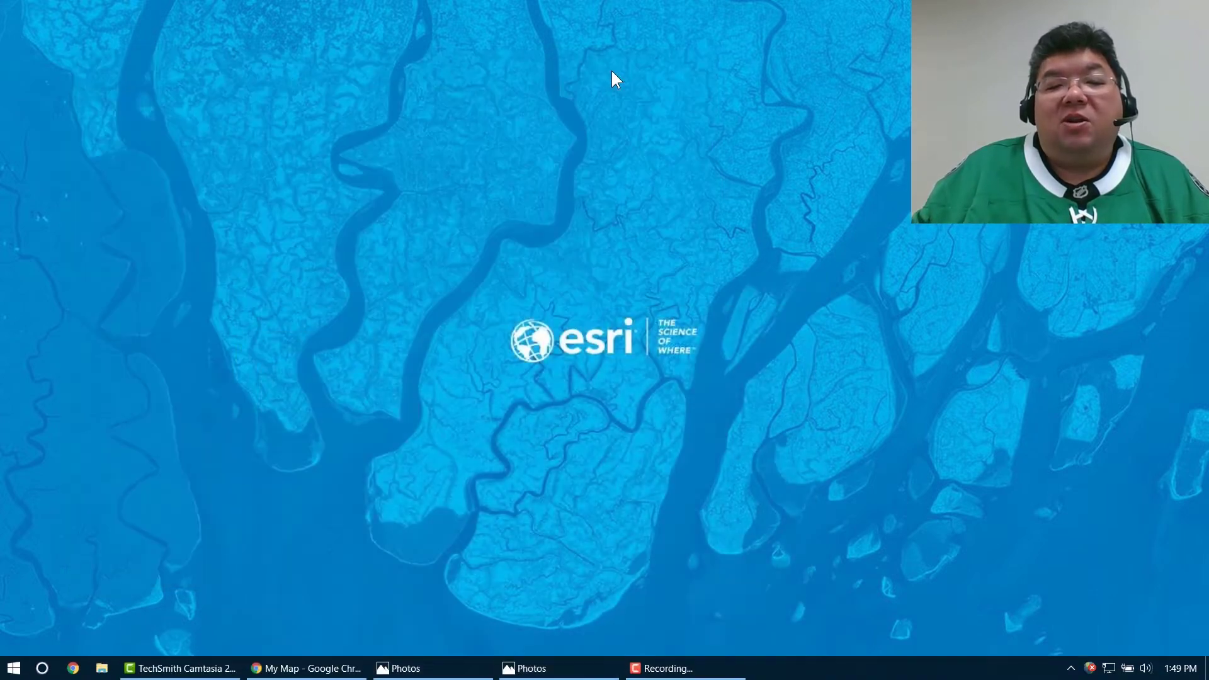
- Switch the original drought layer to a single-symbol style and open its symbol settings
click(308, 668)
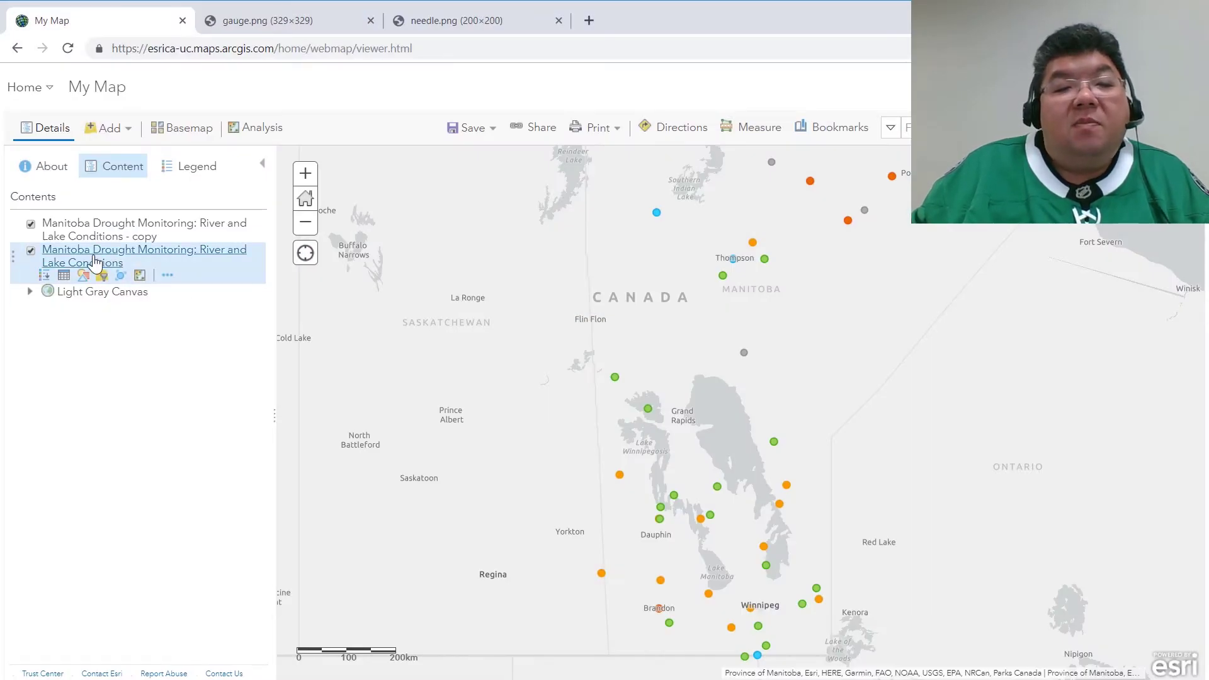
click(83, 277)
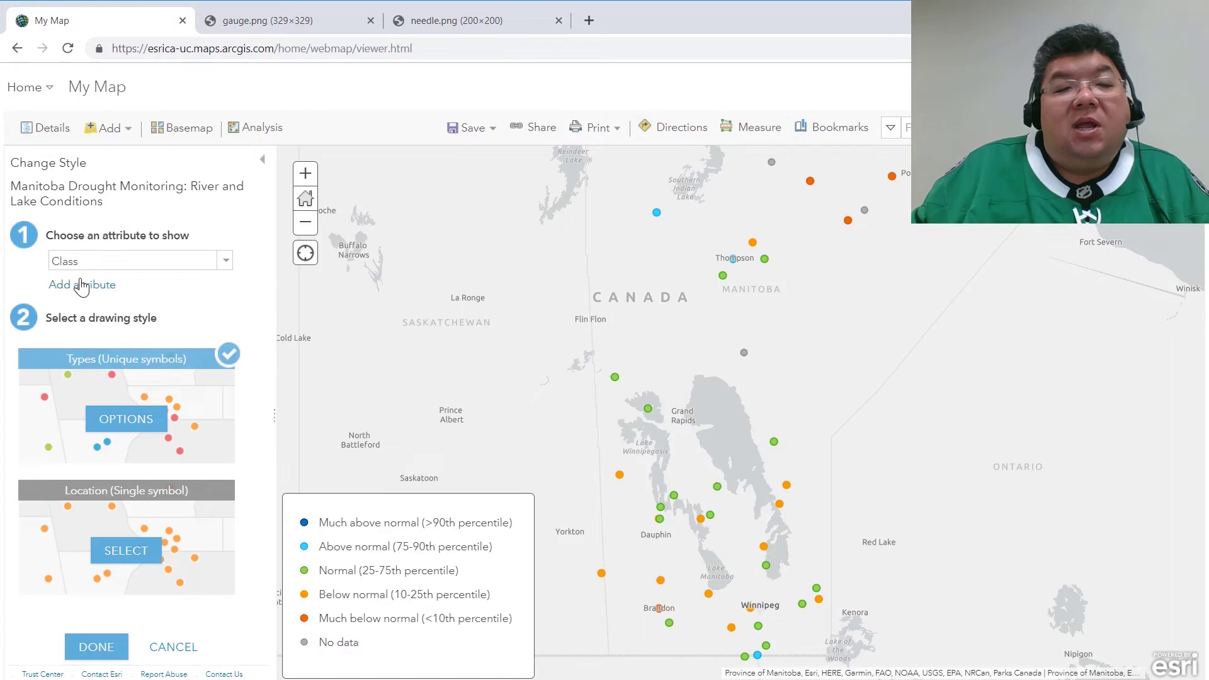
click(141, 554)
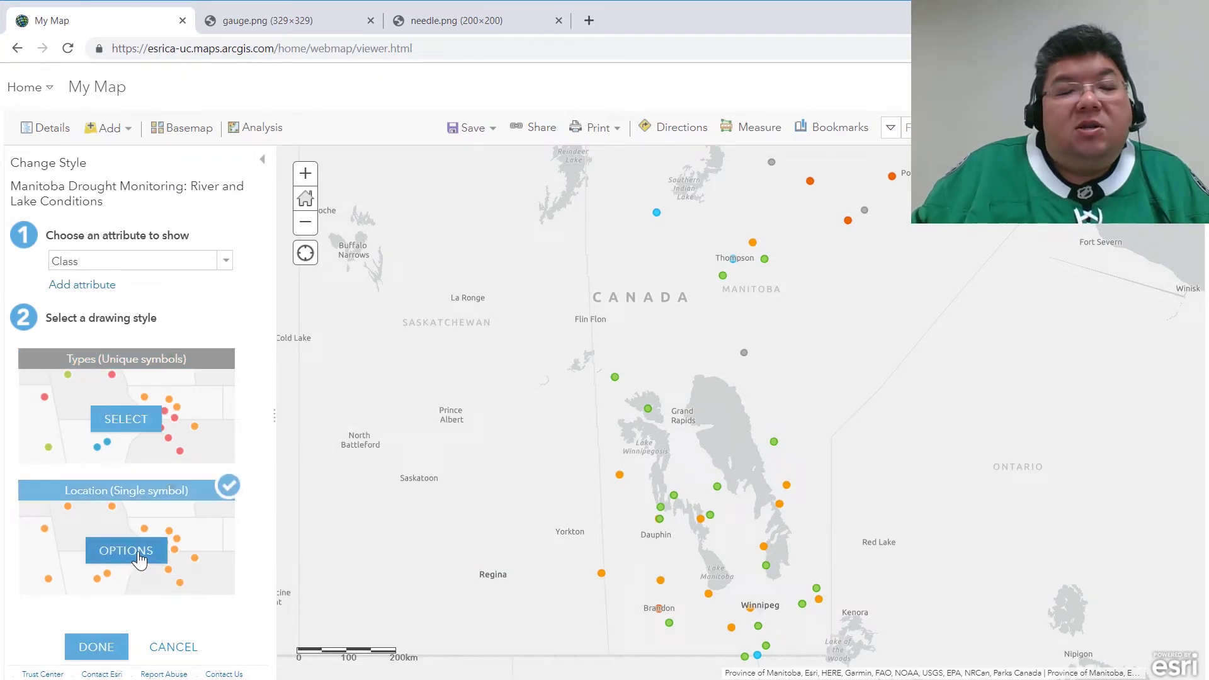
click(140, 560)
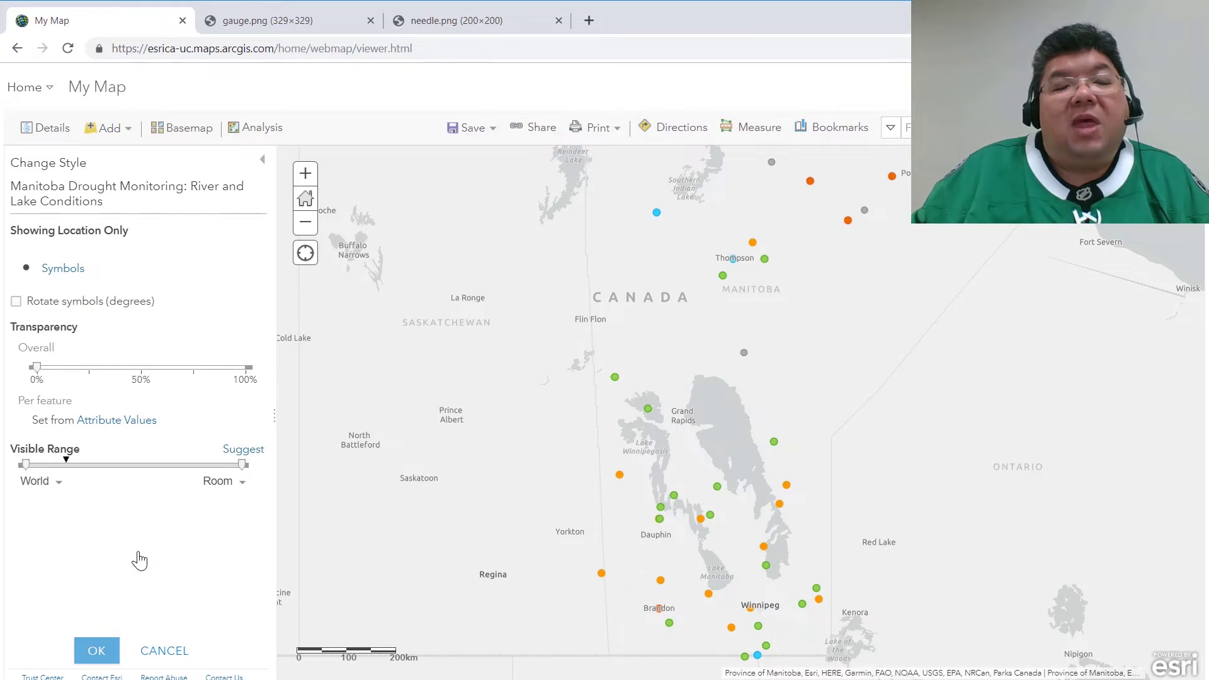
click(61, 275)
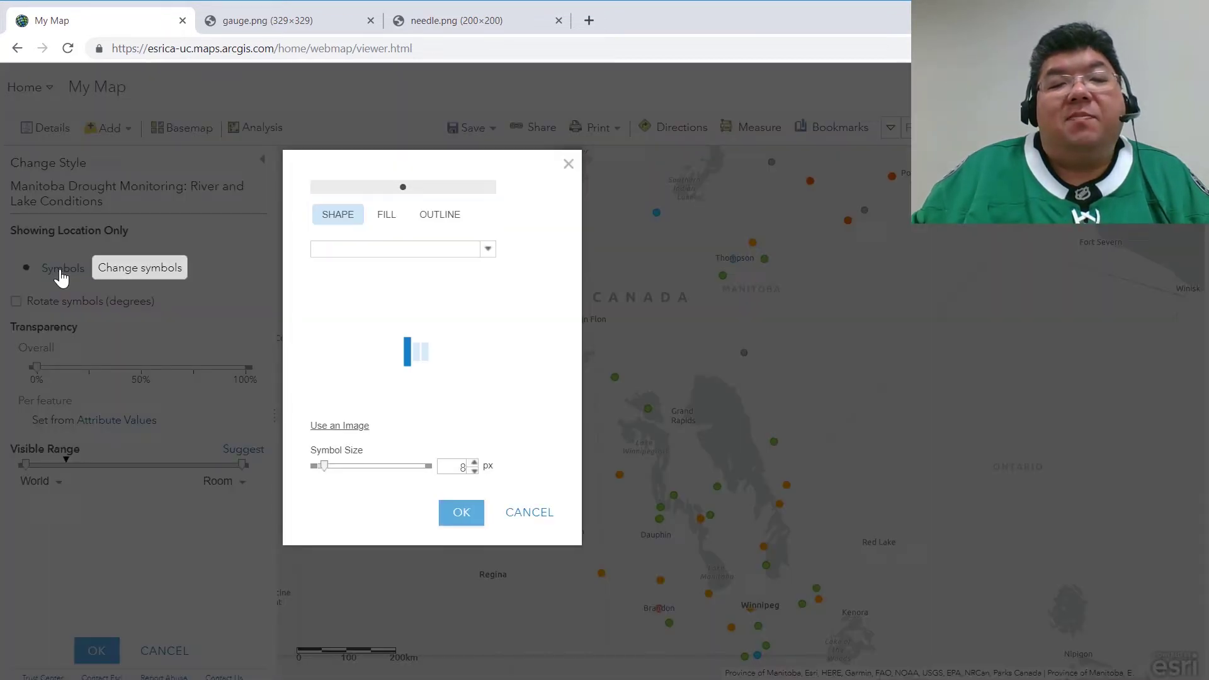
- Use the copied gauge.png image address as the custom point symbol image
click(277, 25)
right_click(272, 52)
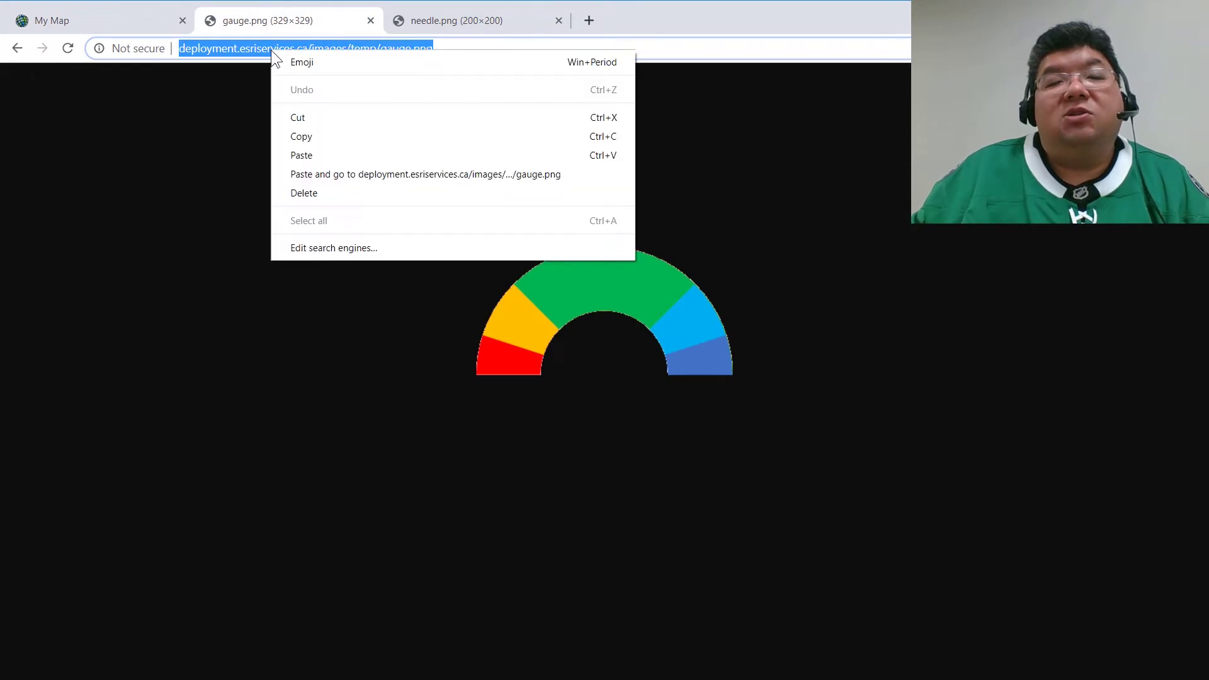
click(310, 141)
click(119, 24)
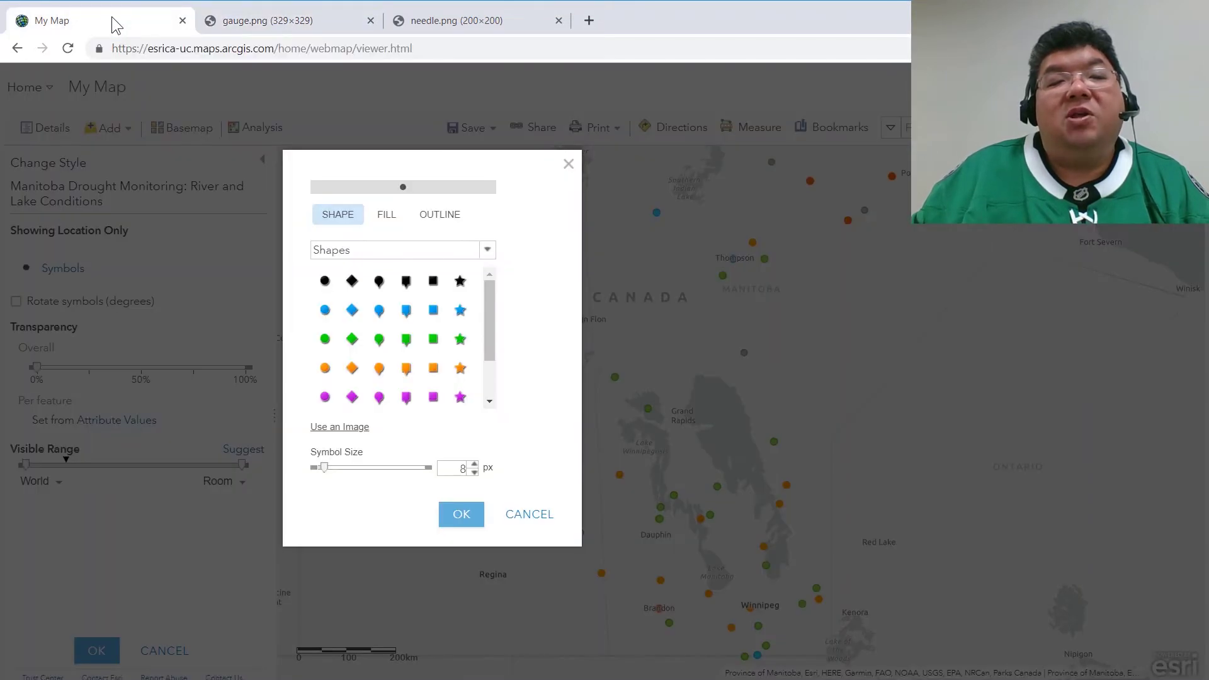
click(357, 433)
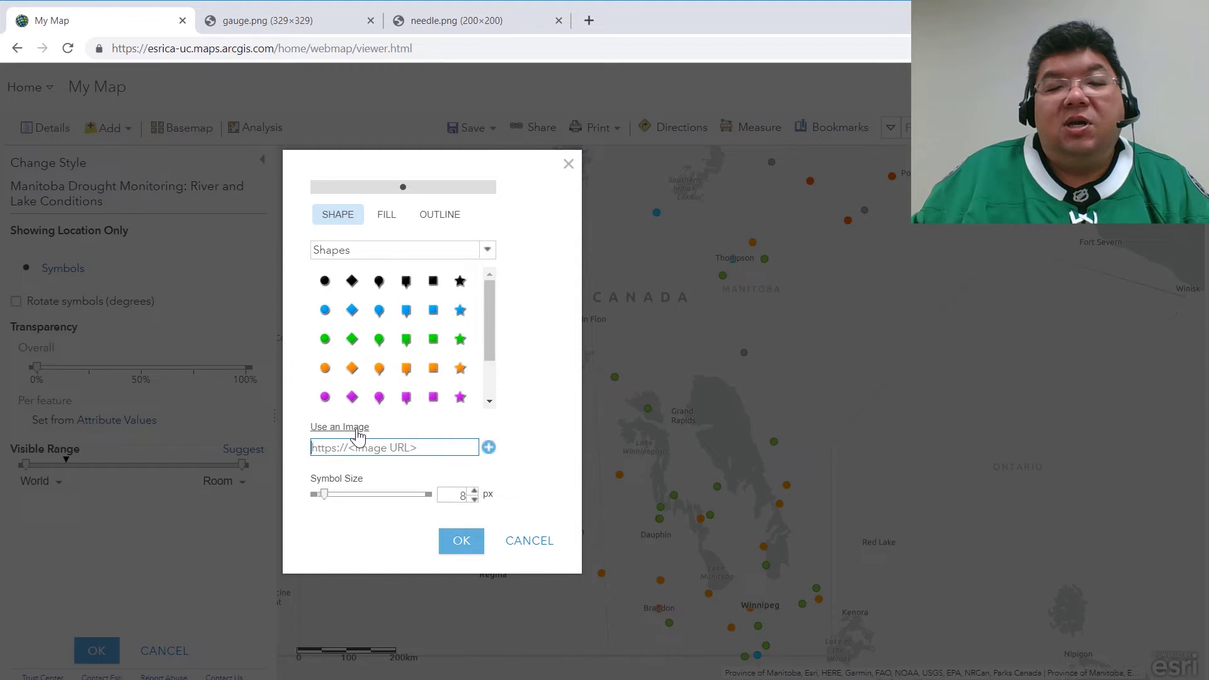
click(364, 447)
key(ctrl+v)
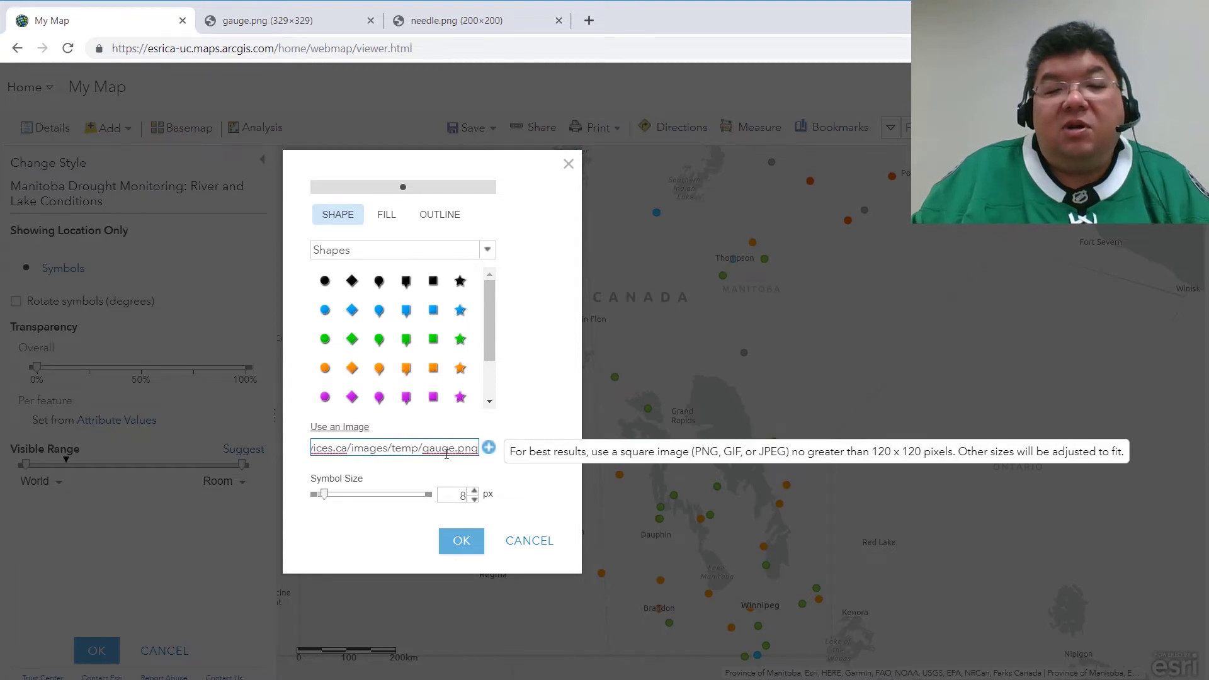
click(489, 446)
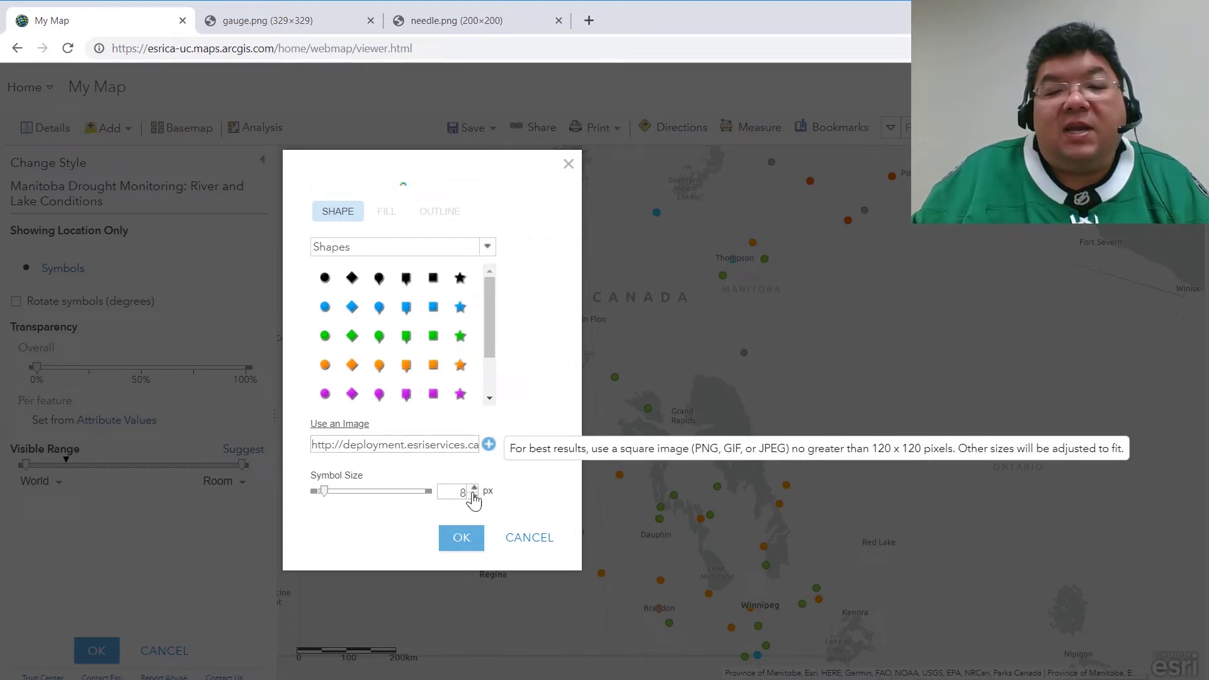
- Set the gauge symbol size to 60 px and confirm the single-symbol options
double_click(466, 494)
text(60)
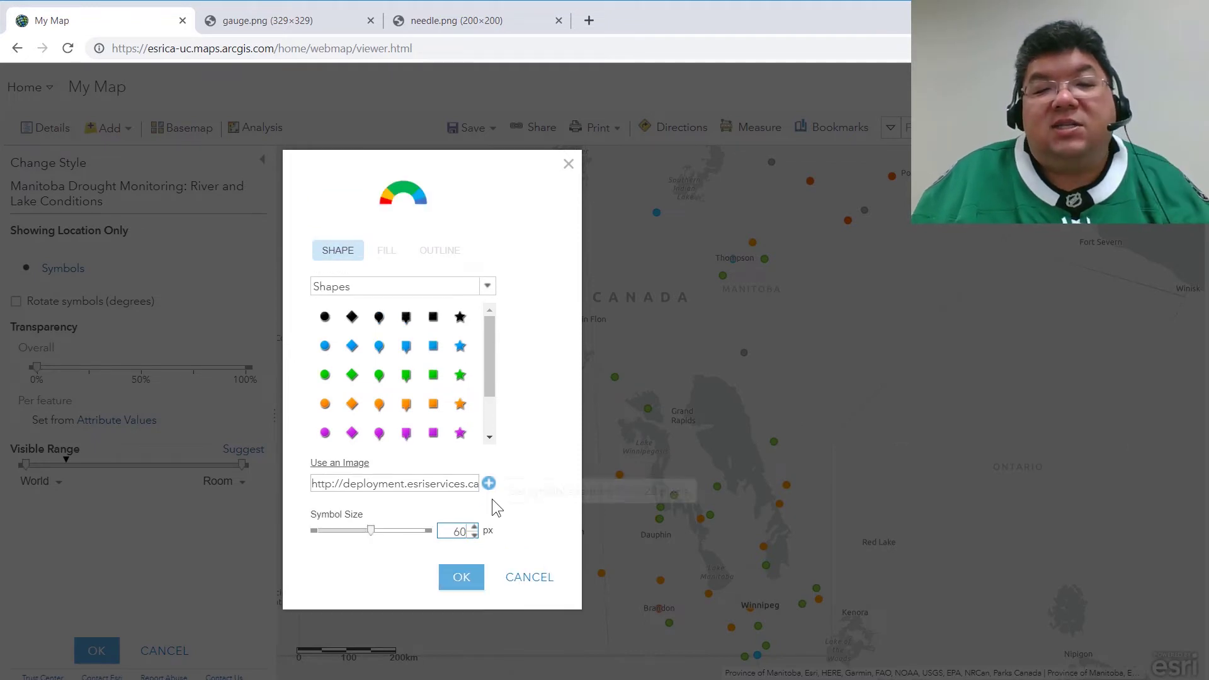
click(459, 583)
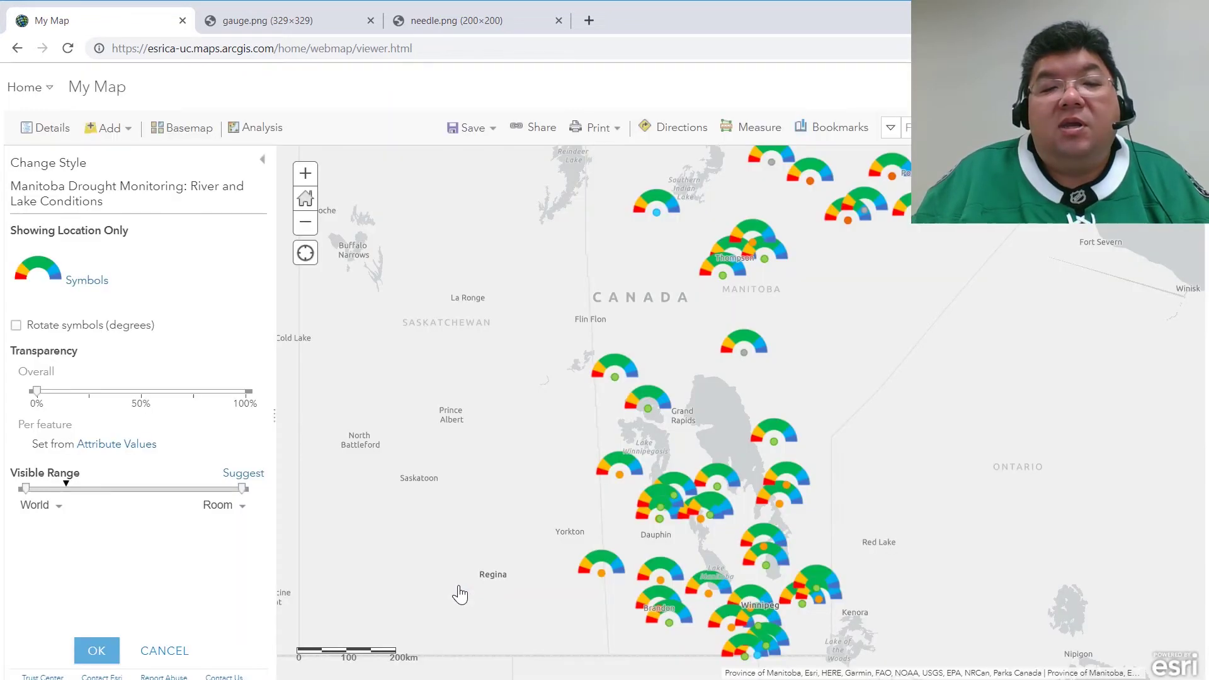
click(98, 654)
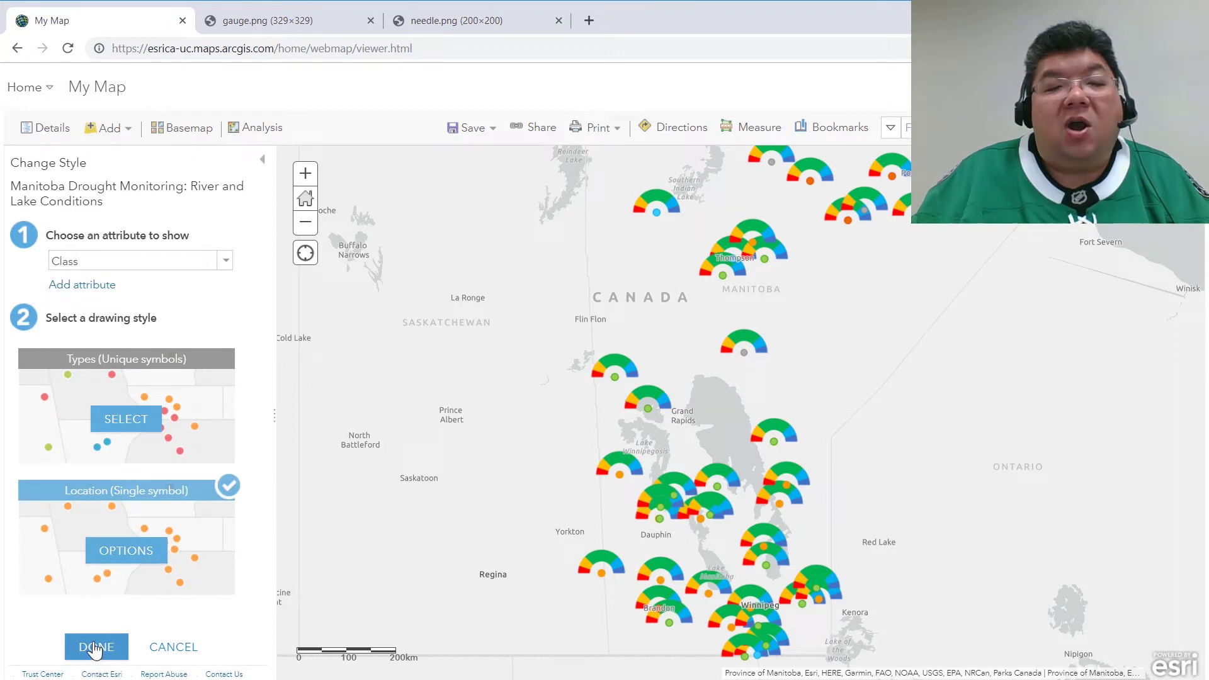
- Finish the restyle, hide the original gauge layer in the legend, and remove its pop-up
click(94, 647)
mouse_move(85, 259)
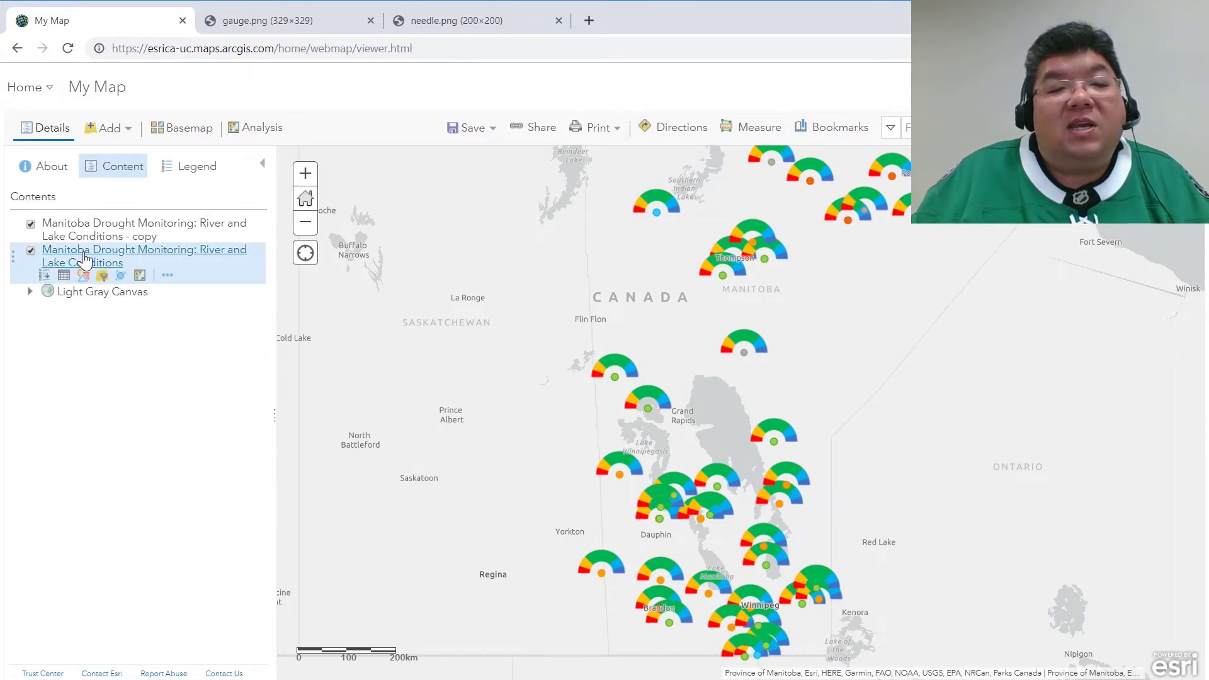
click(168, 278)
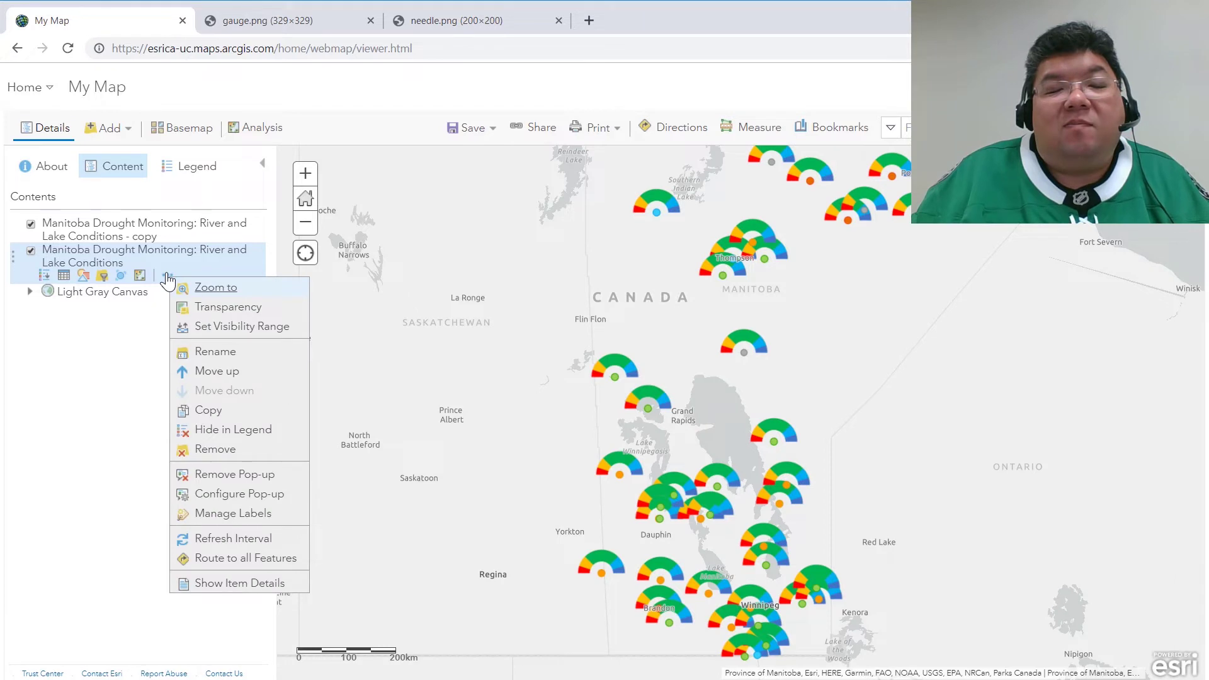
click(244, 433)
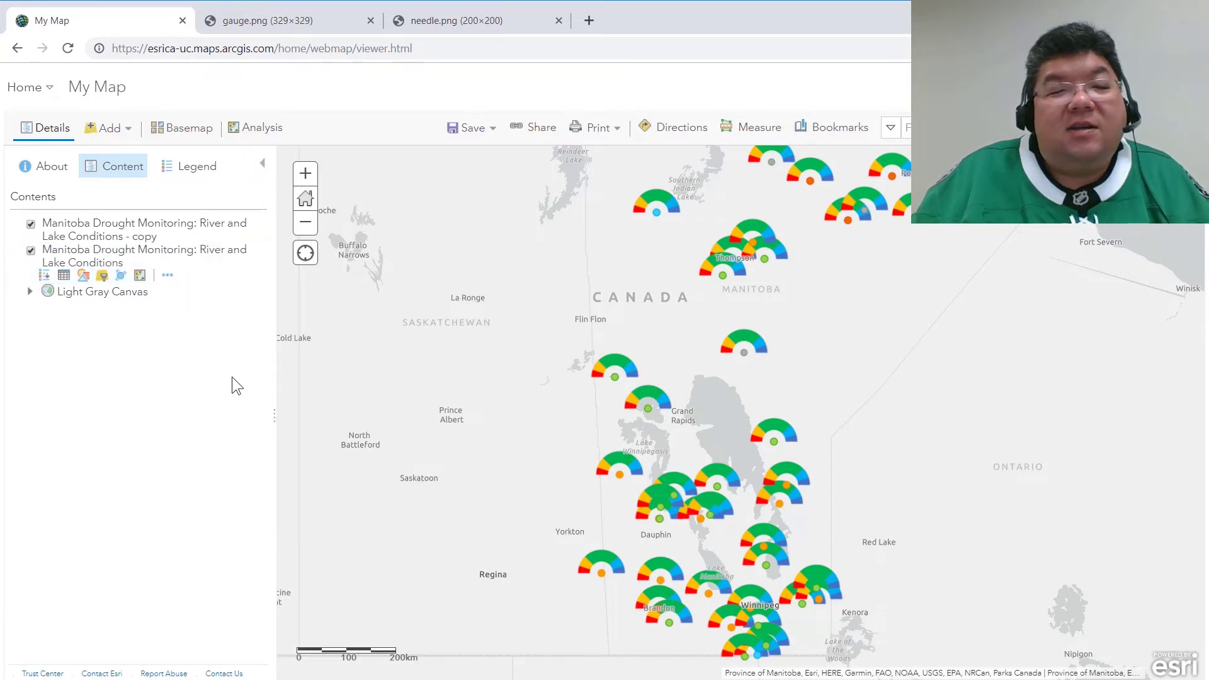
click(167, 276)
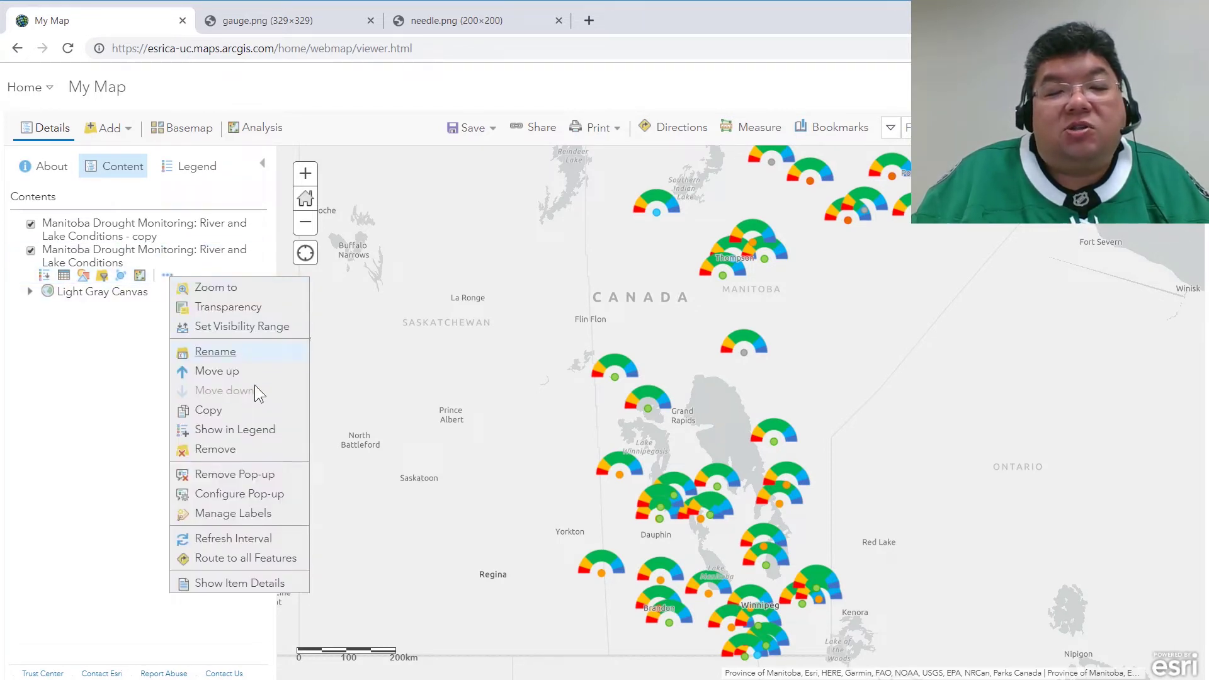
click(240, 478)
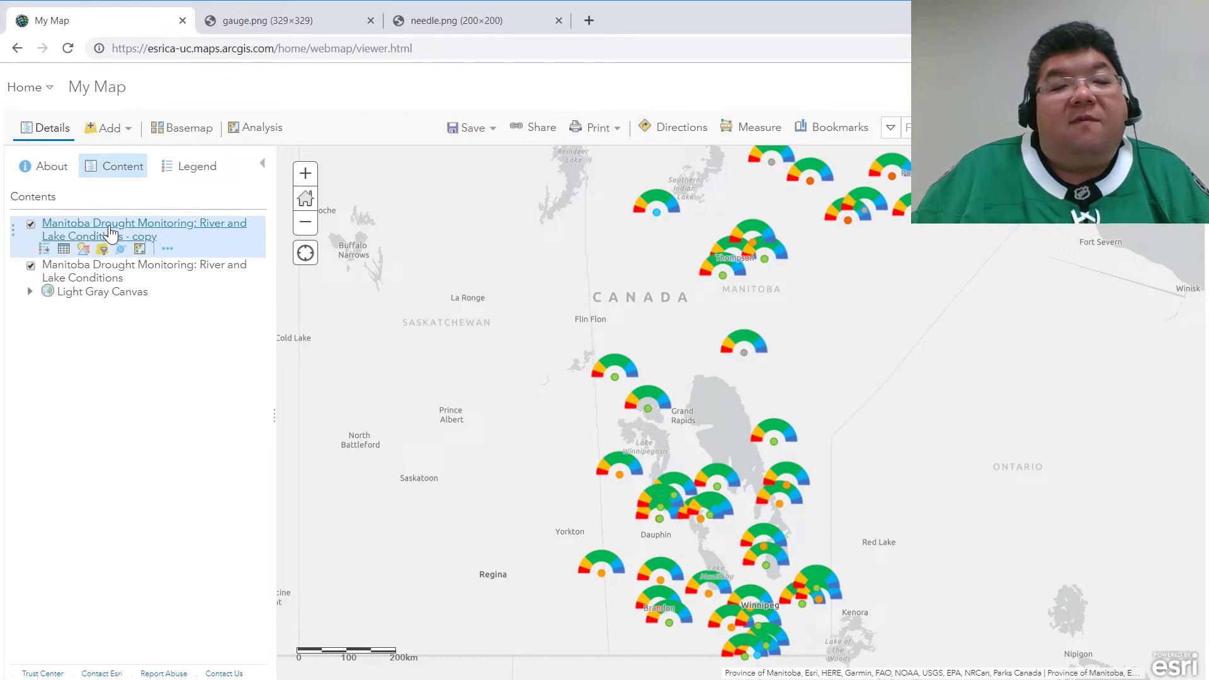
- Open the copied layer's single-symbol settings and copy the needle.png image address
click(83, 252)
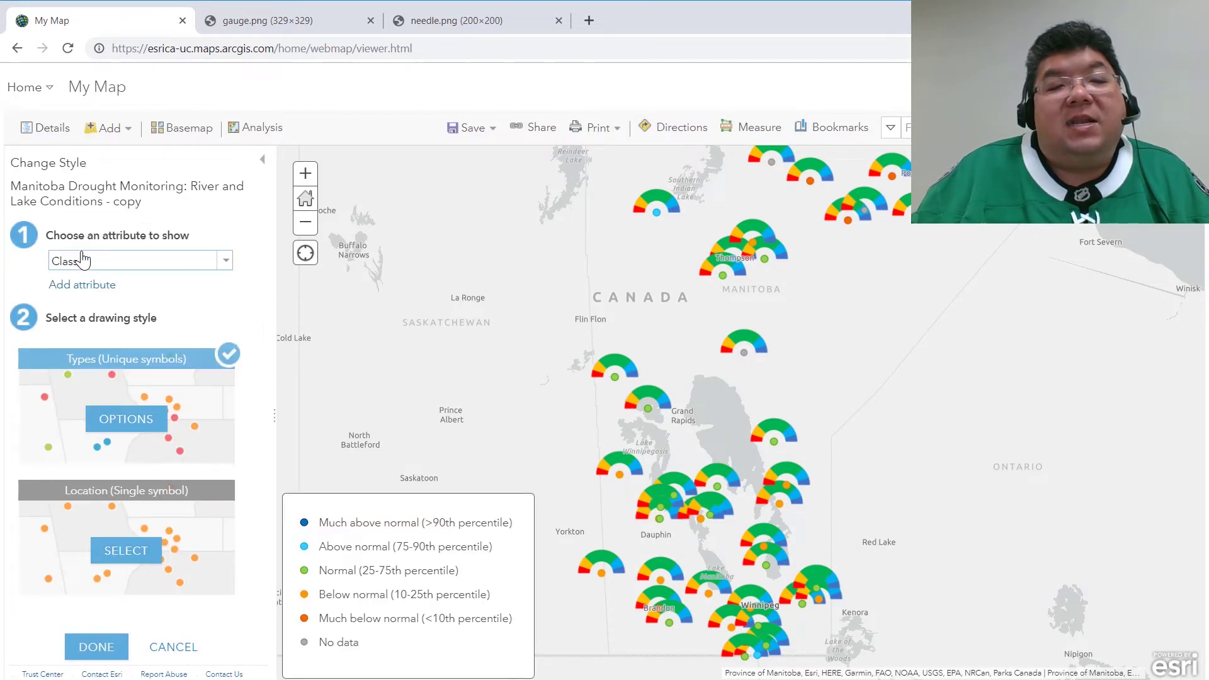
click(128, 552)
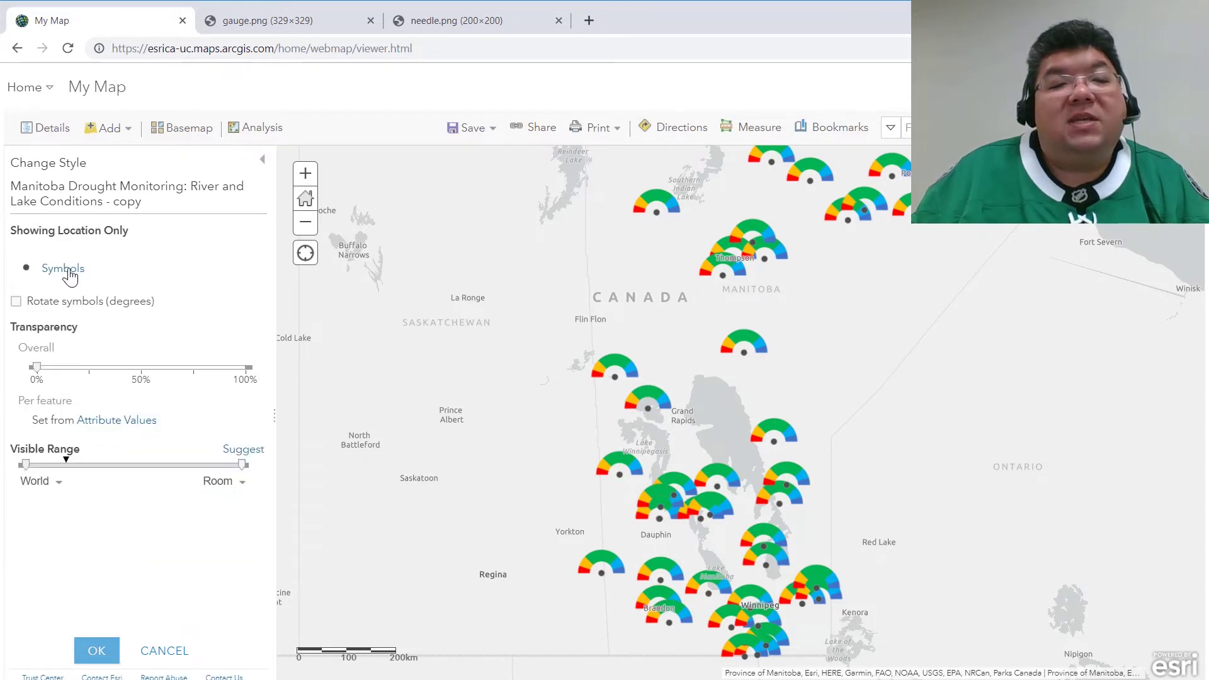
click(68, 270)
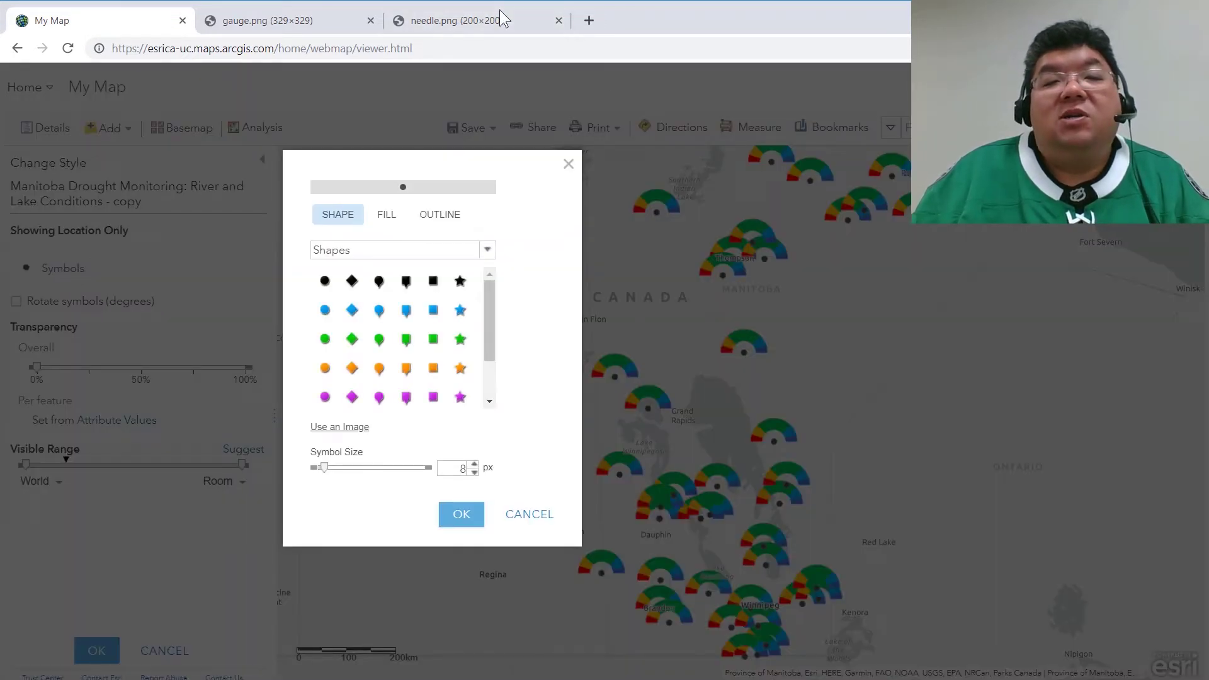
click(492, 22)
click(412, 48)
right_click(413, 47)
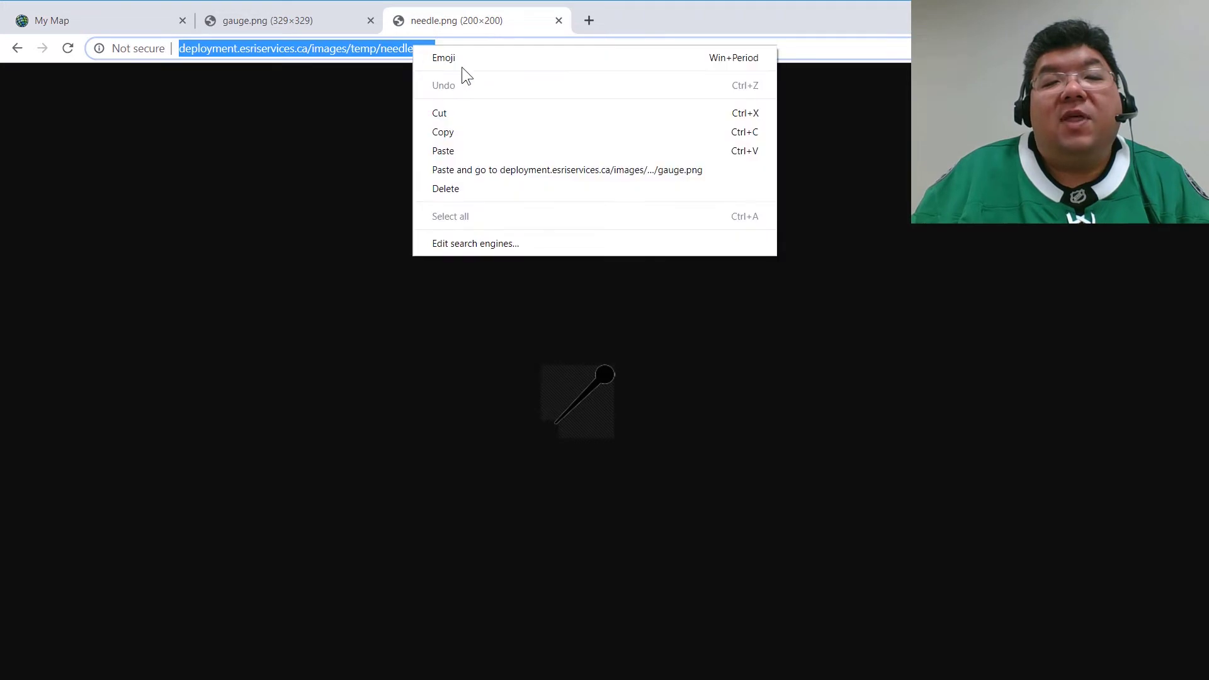
click(472, 132)
- Apply needle.png as the copied layer's image symbol at 60 px
click(149, 18)
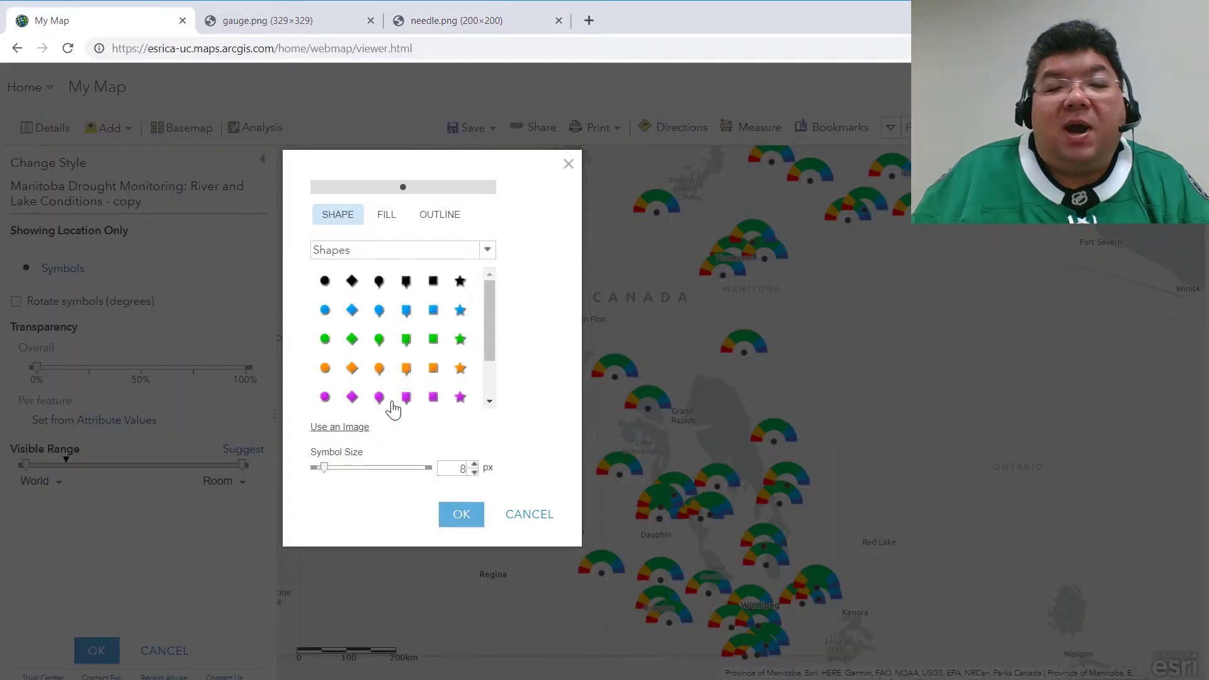
click(347, 428)
click(359, 447)
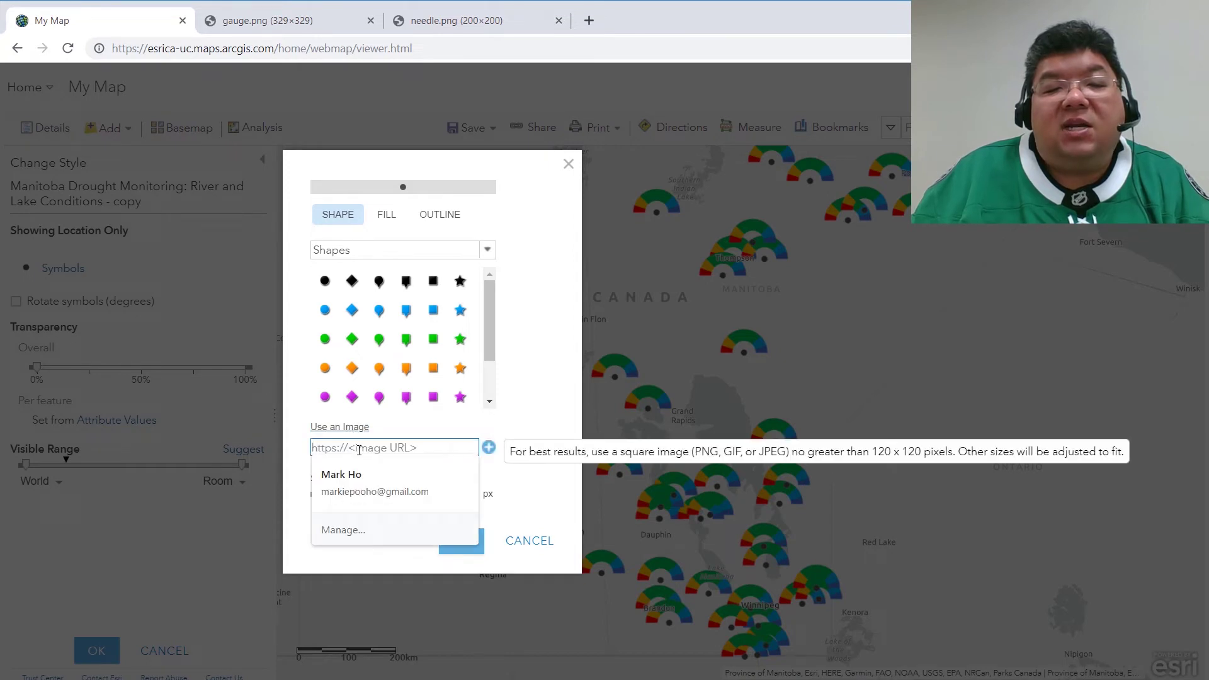
key(ctrl+v)
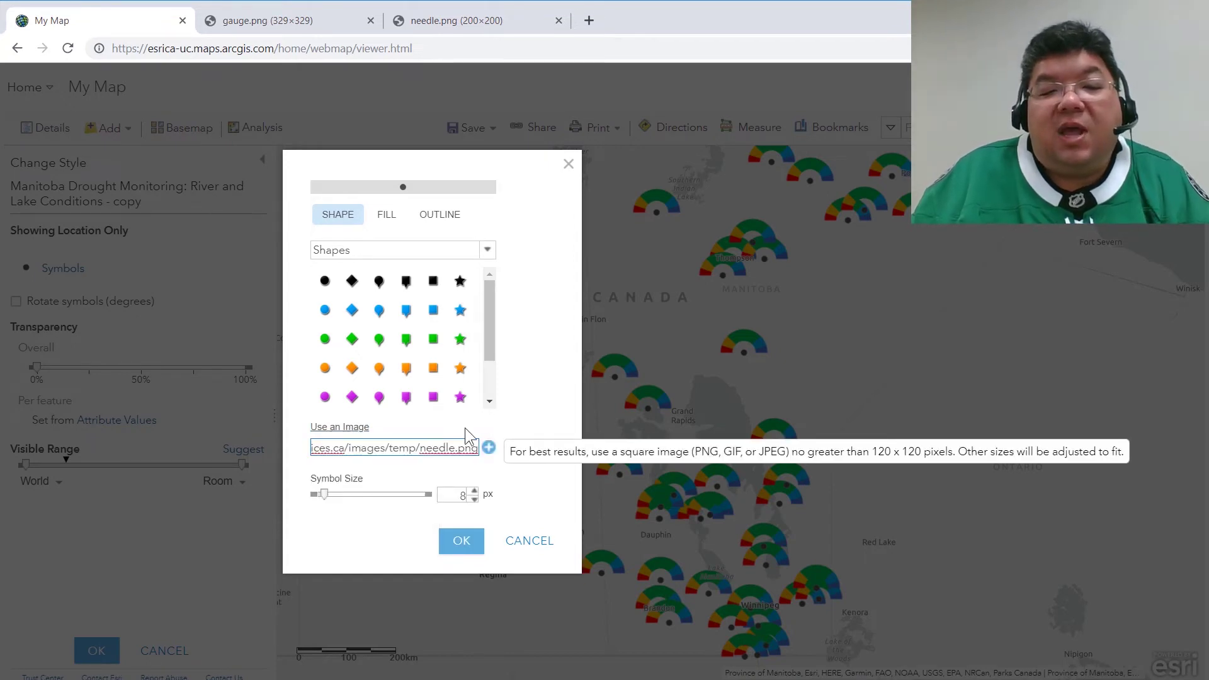
click(489, 447)
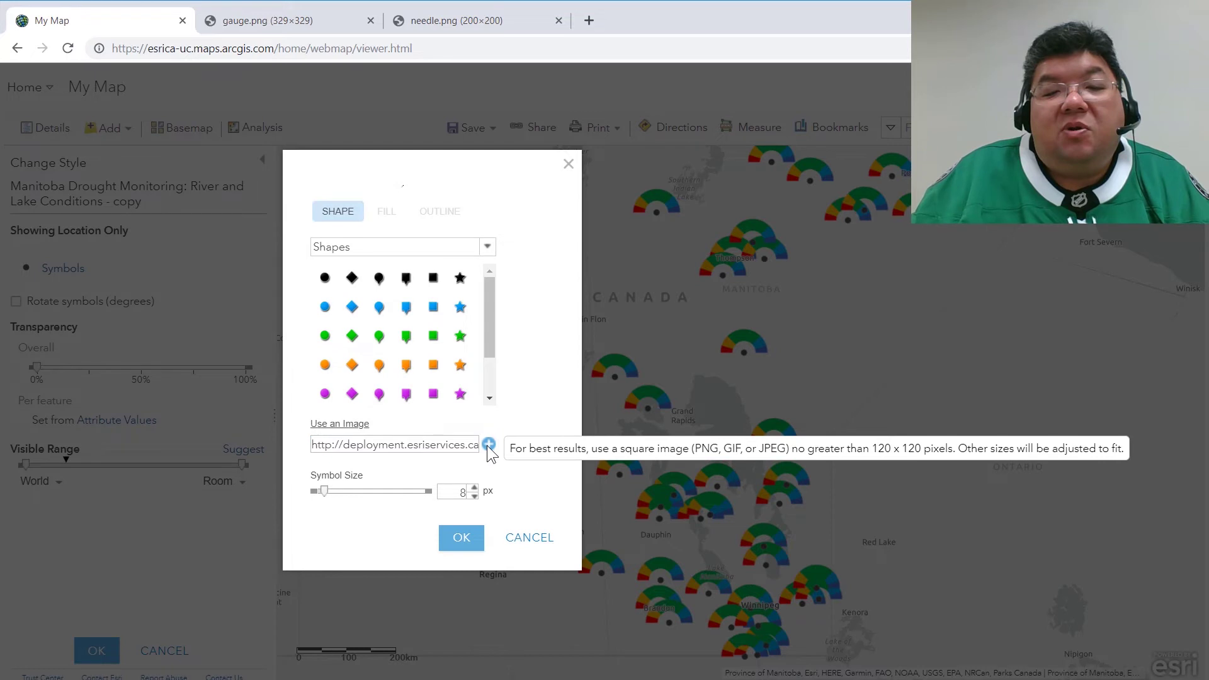
double_click(451, 493)
text(60)
click(461, 577)
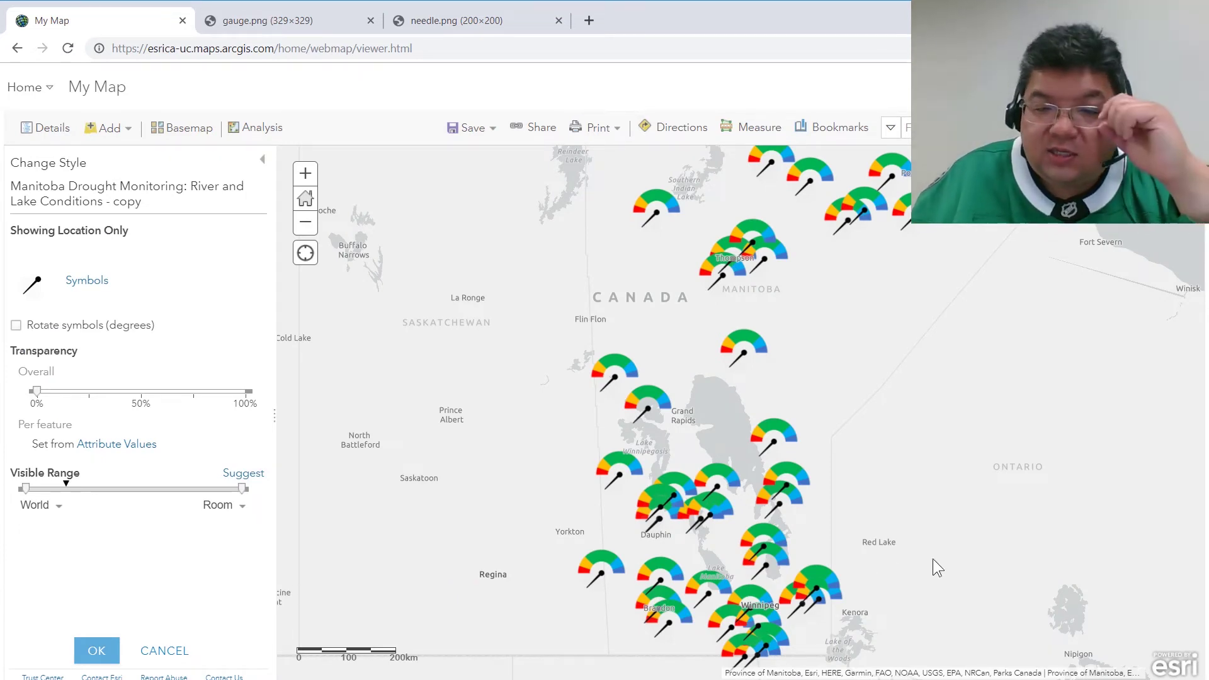
- Zoom in around Lake Winnipeg and check the Swan River and Weaver Lake gauge pop-ups
scroll(890, 530, up, 1)
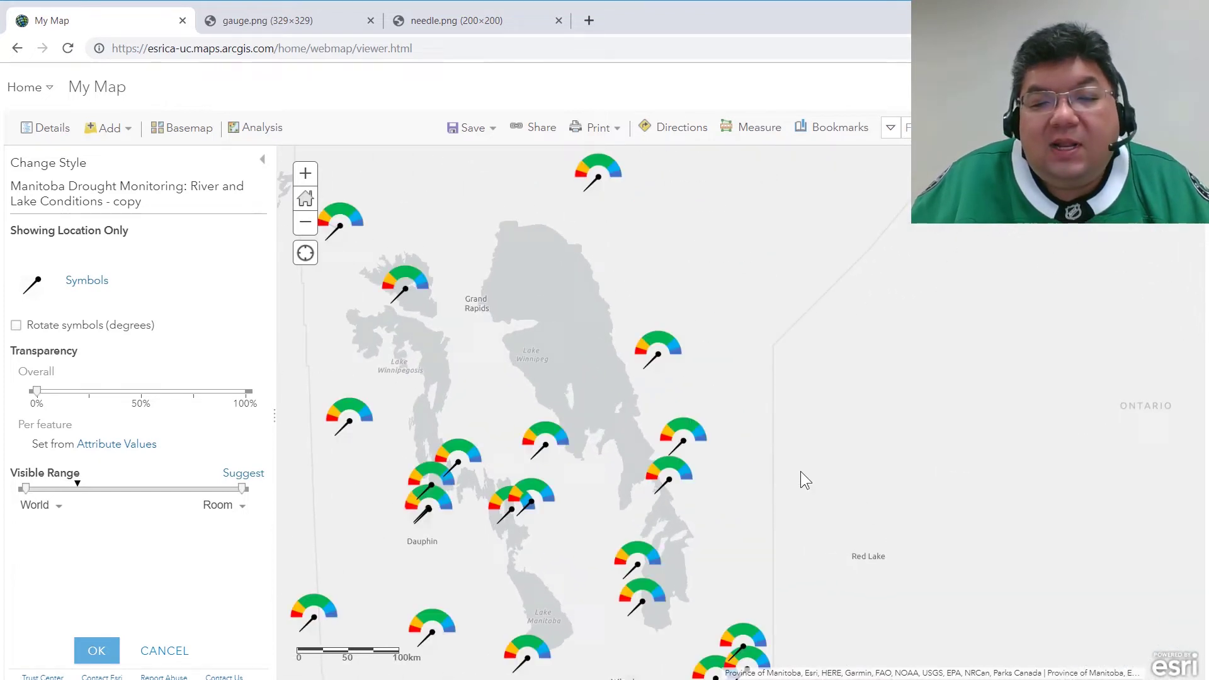
drag(758, 485, 887, 425)
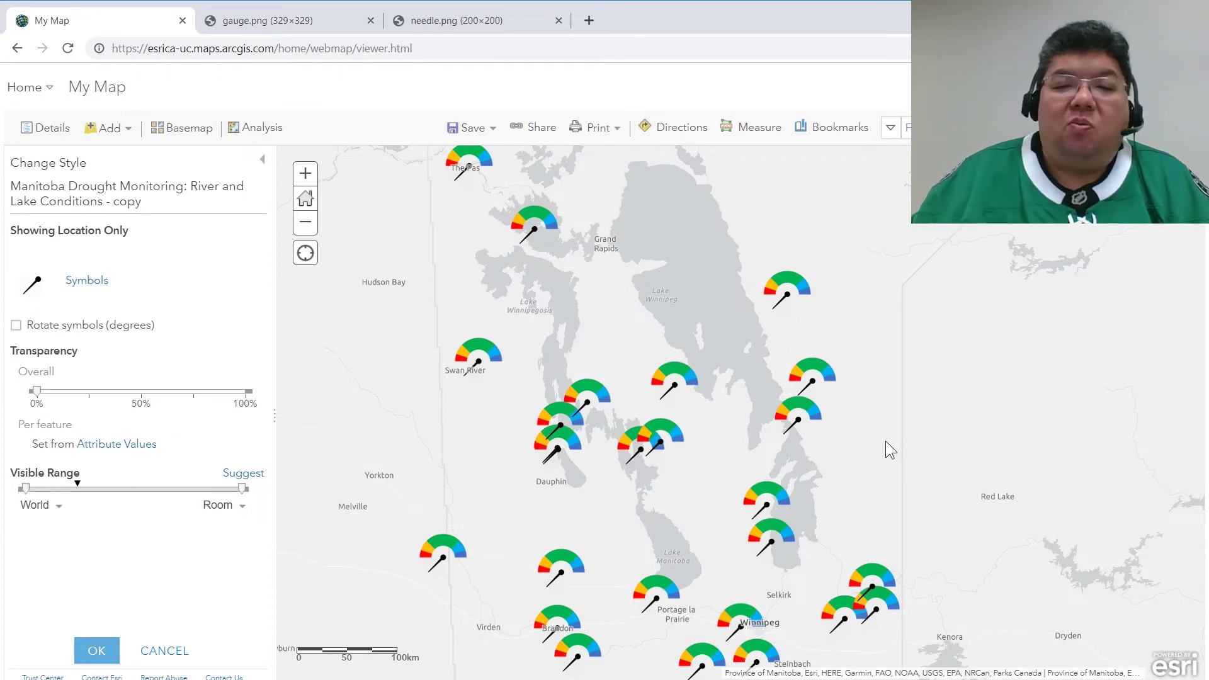
click(479, 361)
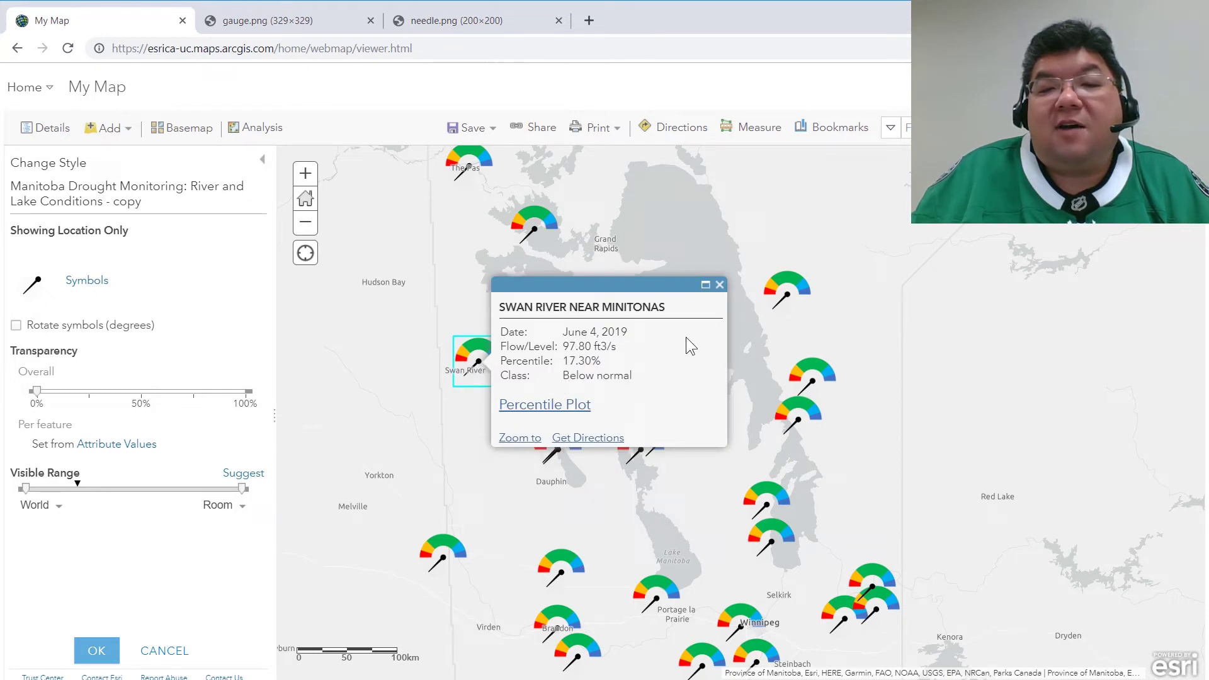
click(718, 287)
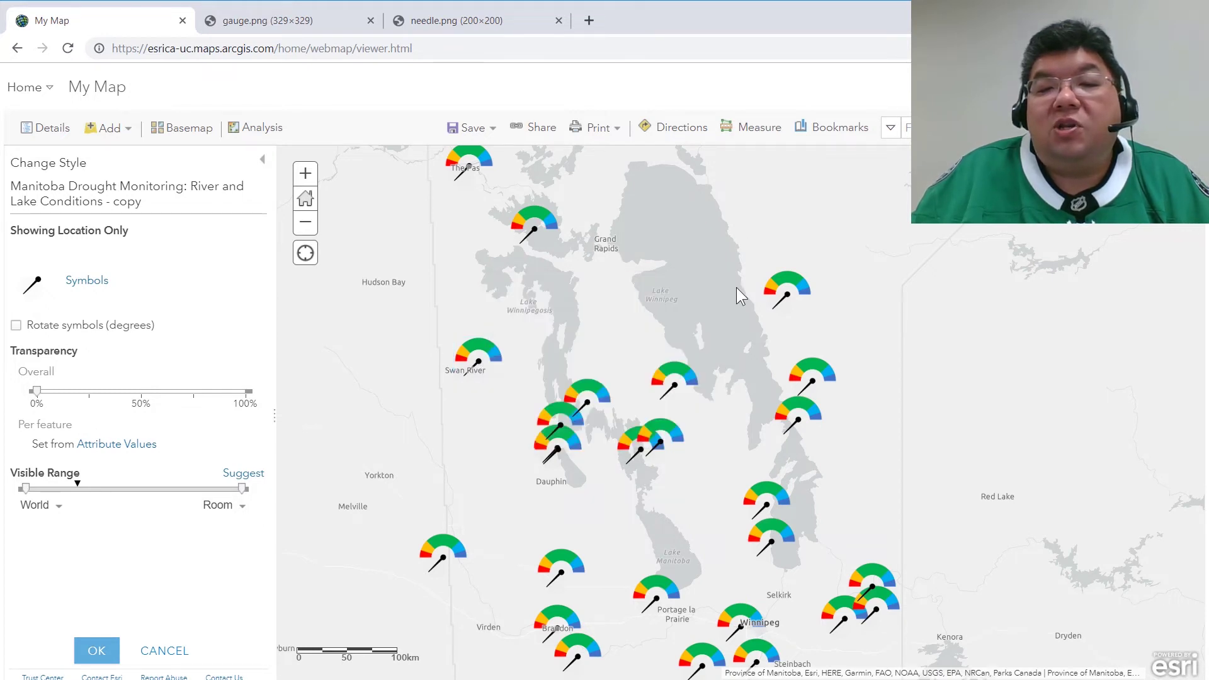
click(789, 296)
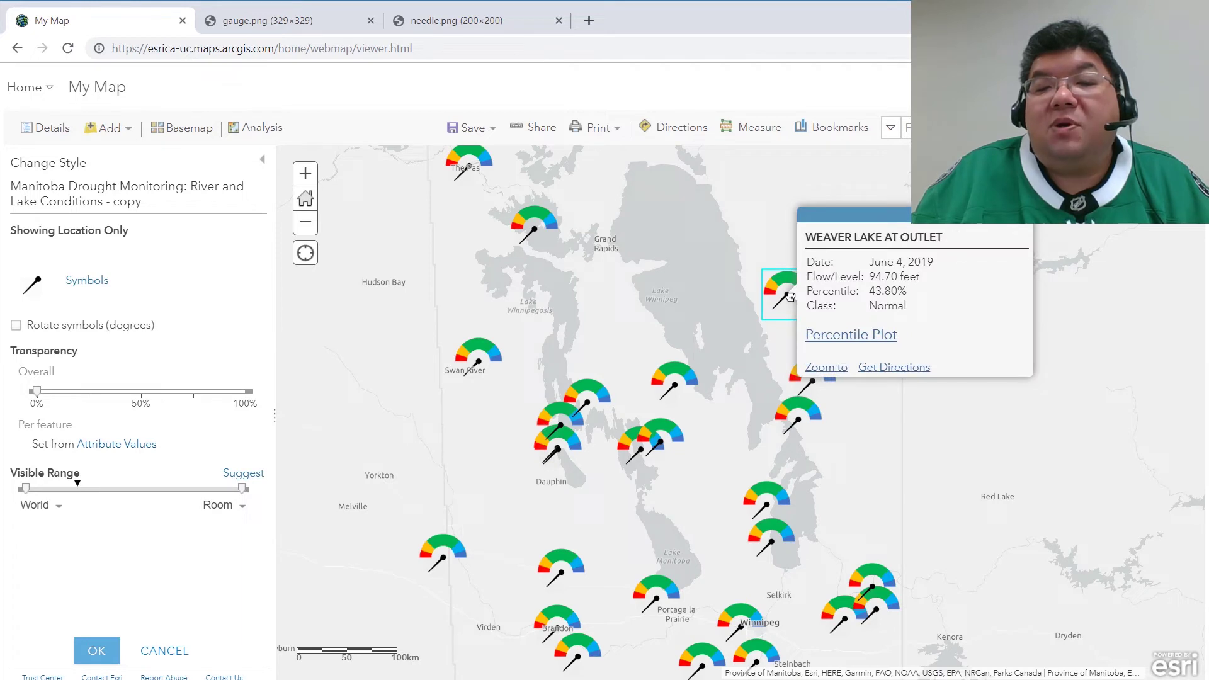
click(1028, 222)
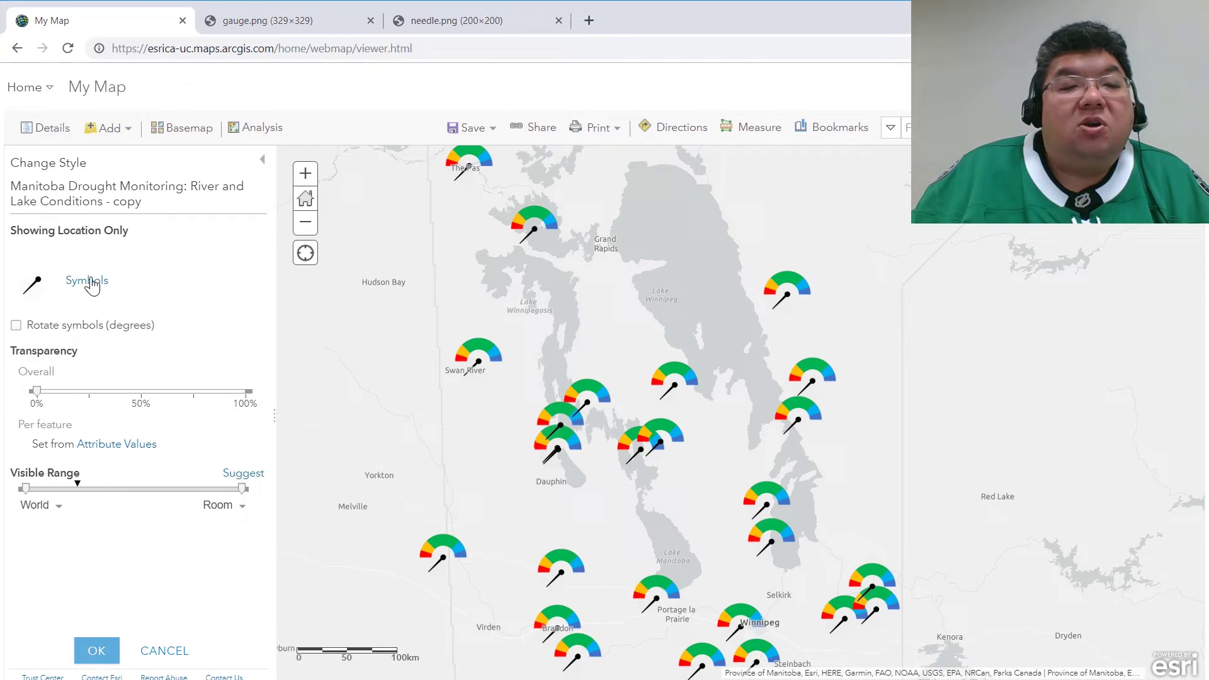
- Enable Rotate symbols (degrees) and choose New Expression from the rotation field list
click(15, 325)
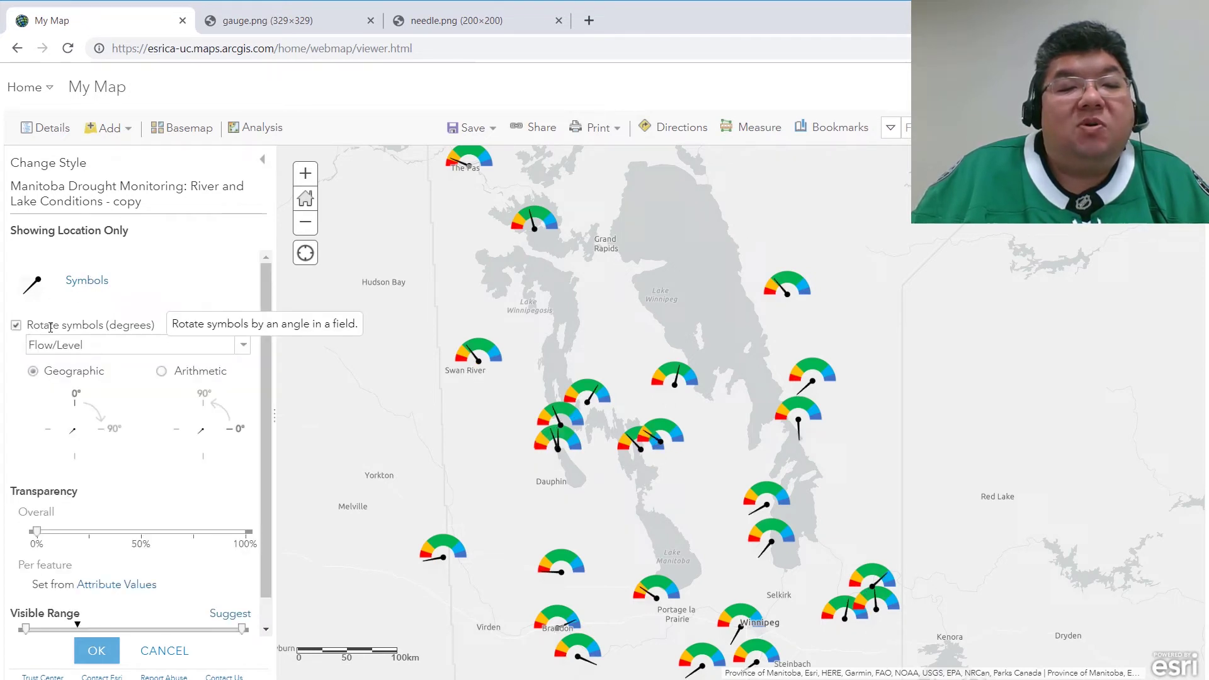
click(239, 346)
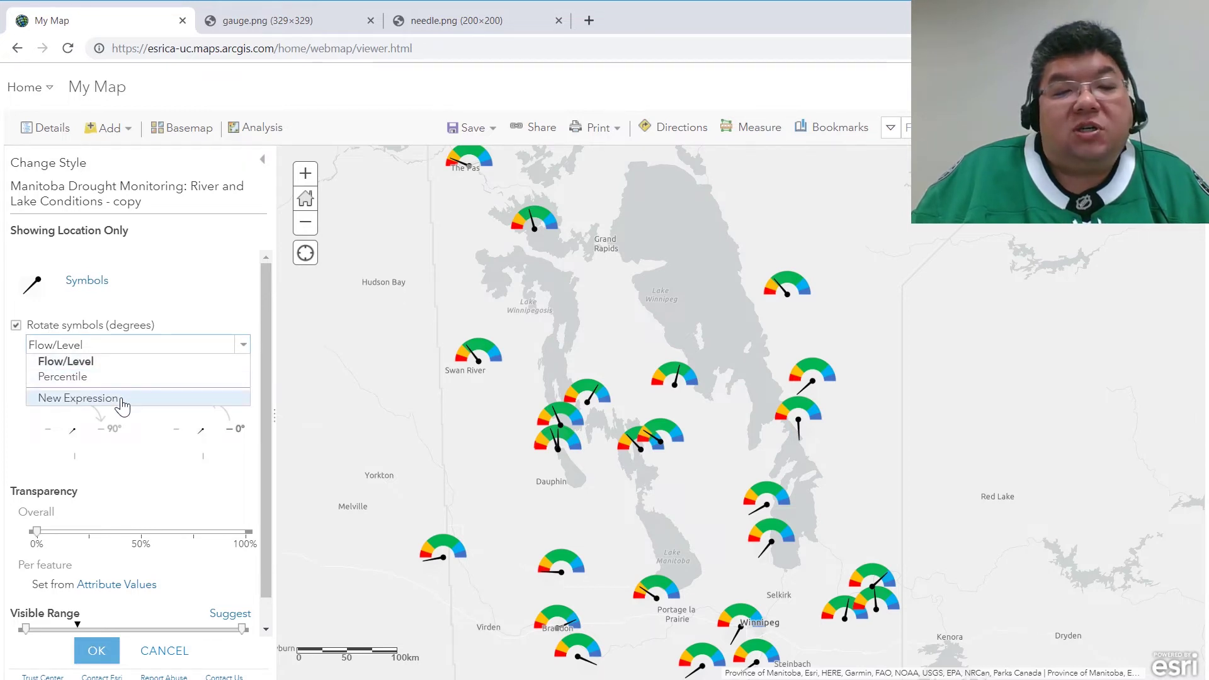
click(78, 398)
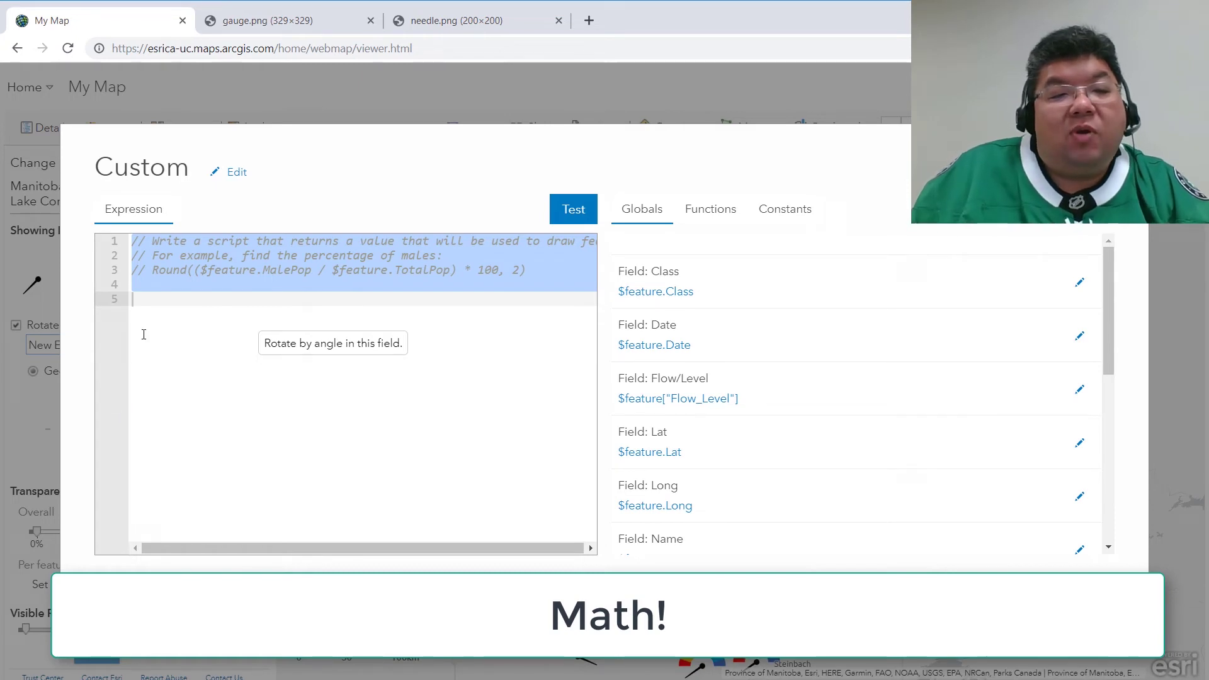
- Enter the Arcade expression ($feature.Percentile/100)*180, test it, and accept it
click(150, 309)
text(()
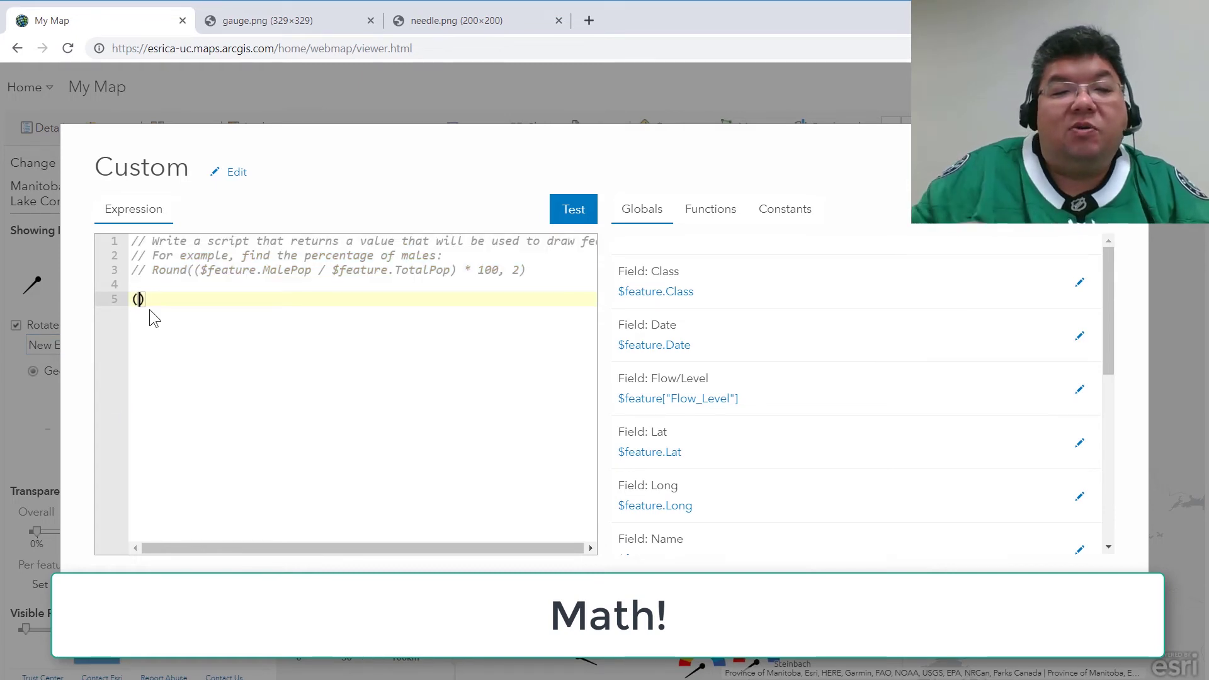
drag(1111, 289, 1135, 453)
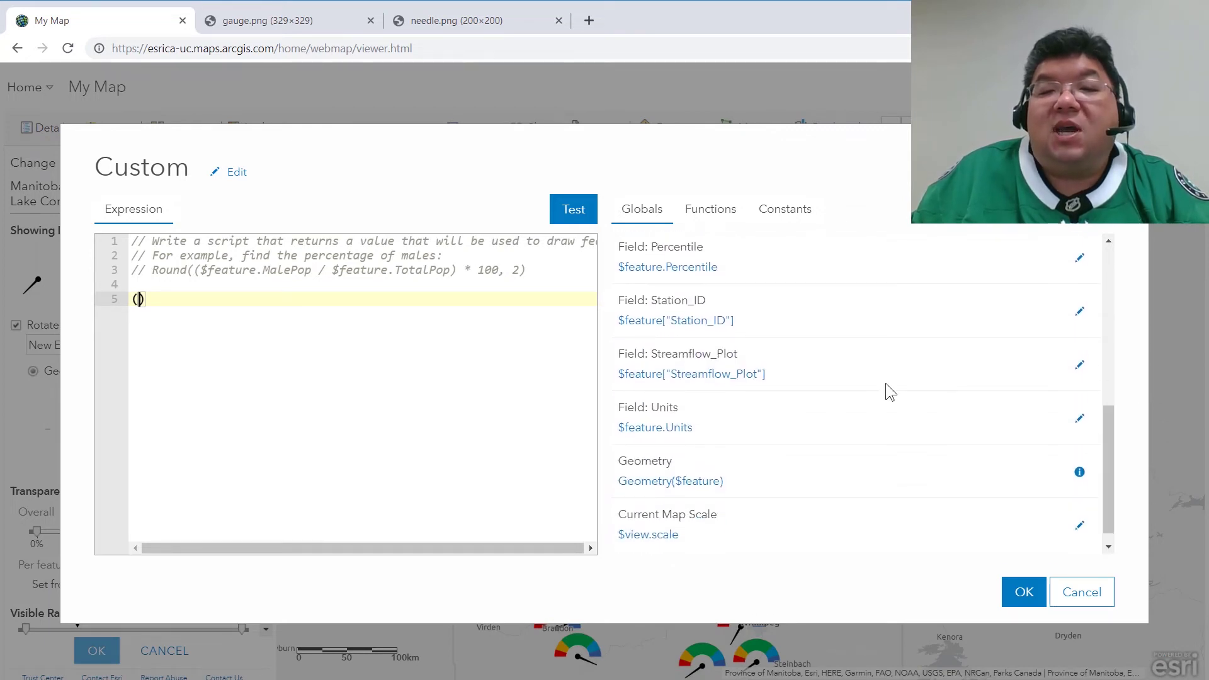
click(691, 271)
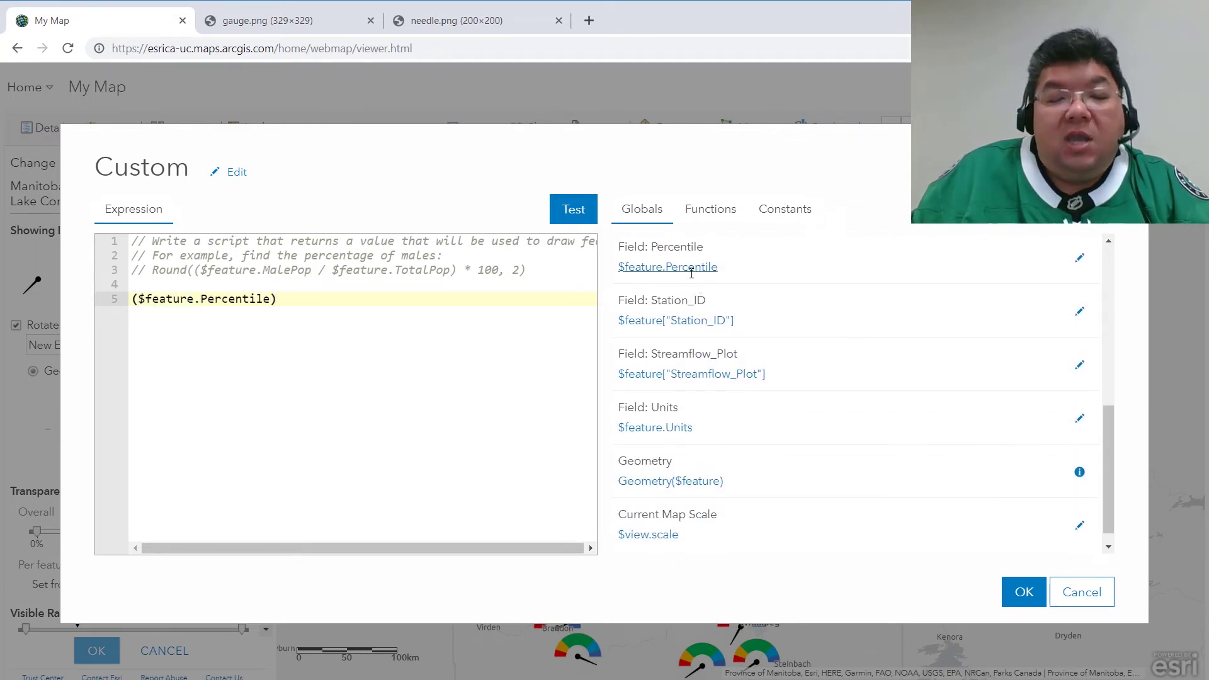
text(/100)
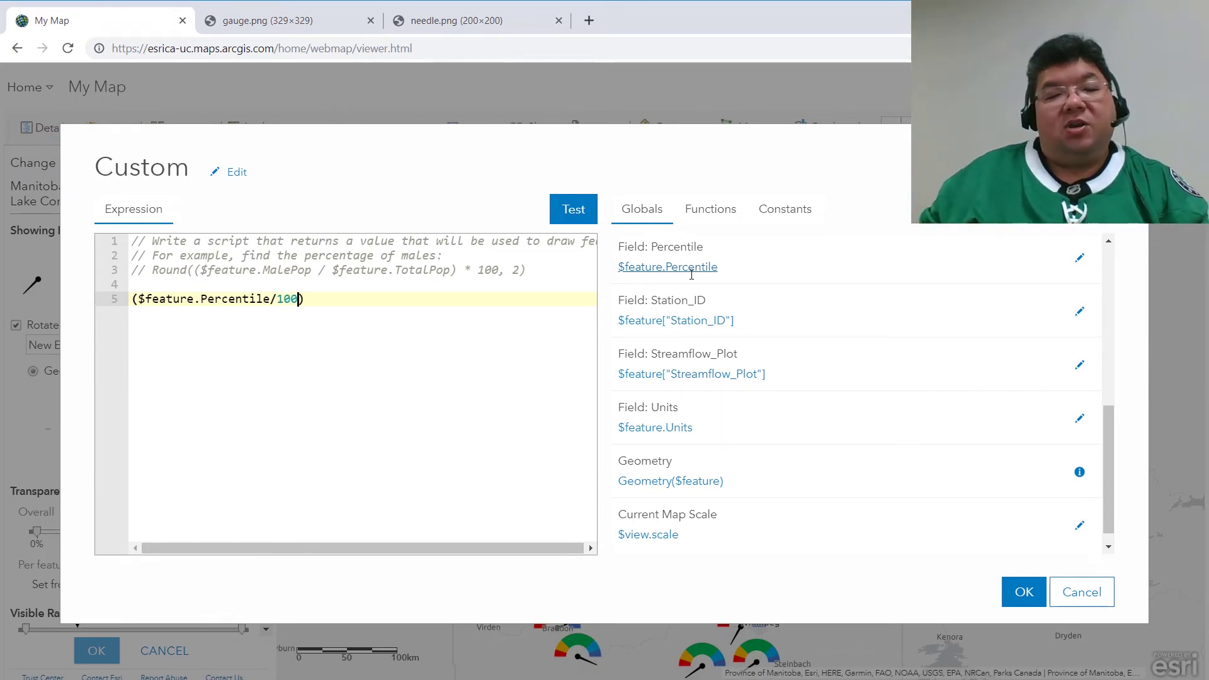
click(306, 301)
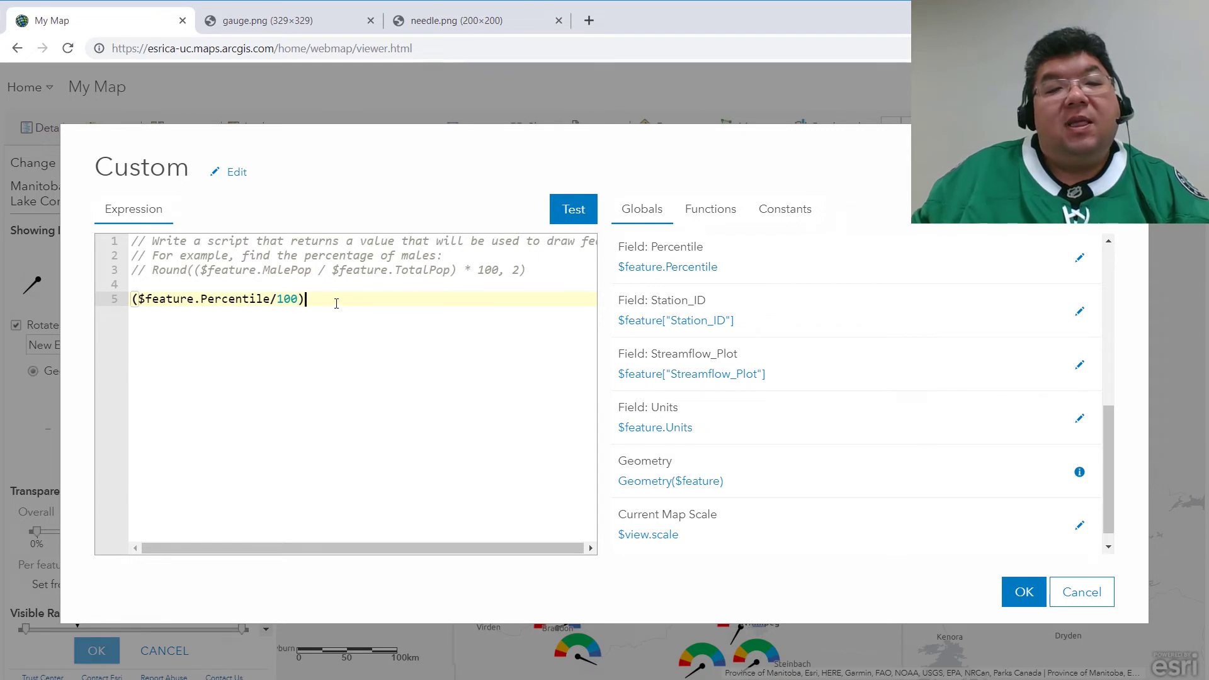
text(*180)
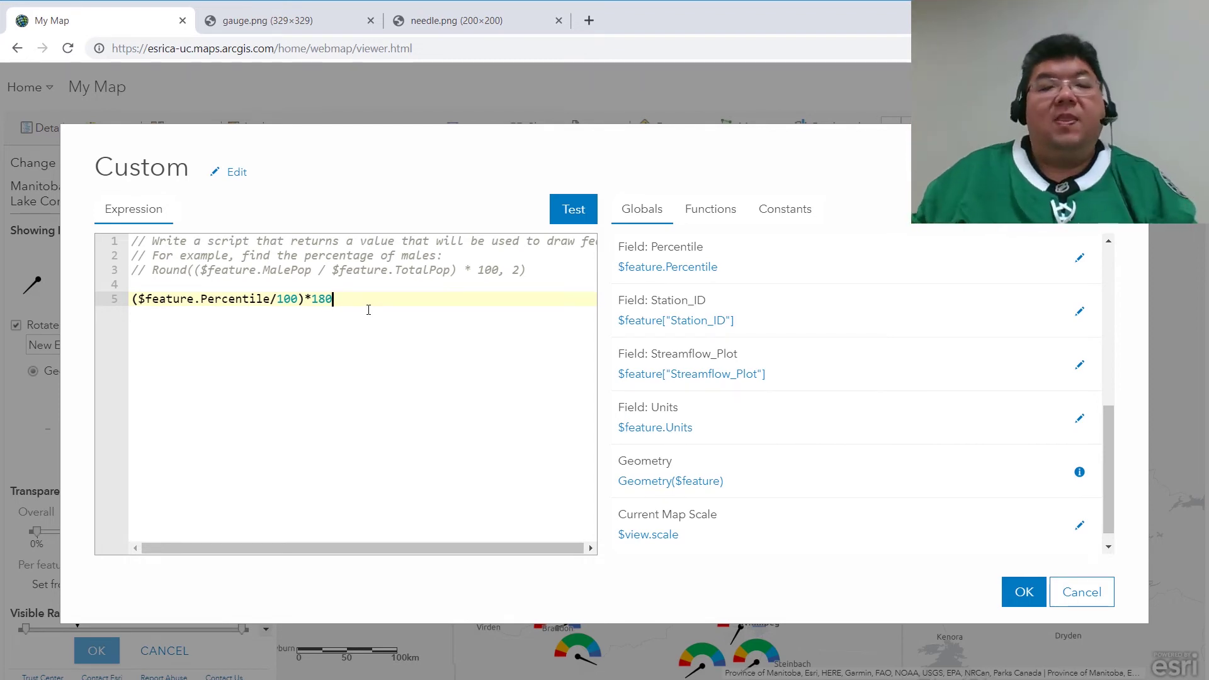
click(575, 208)
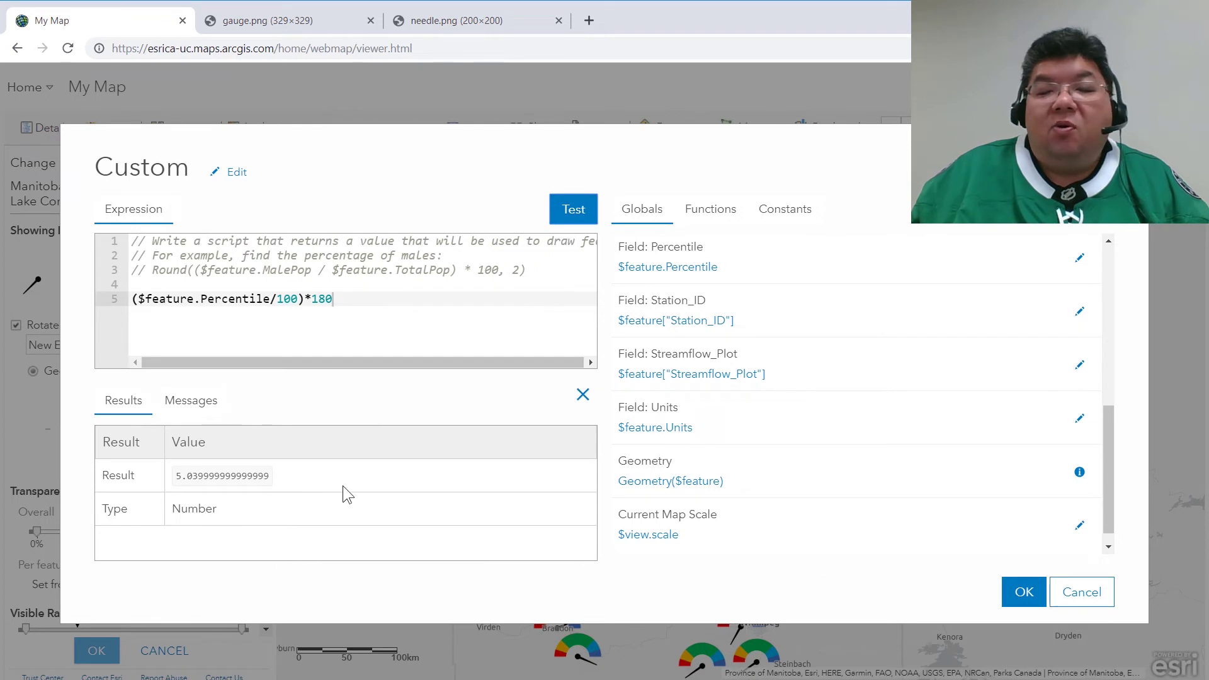
click(1023, 593)
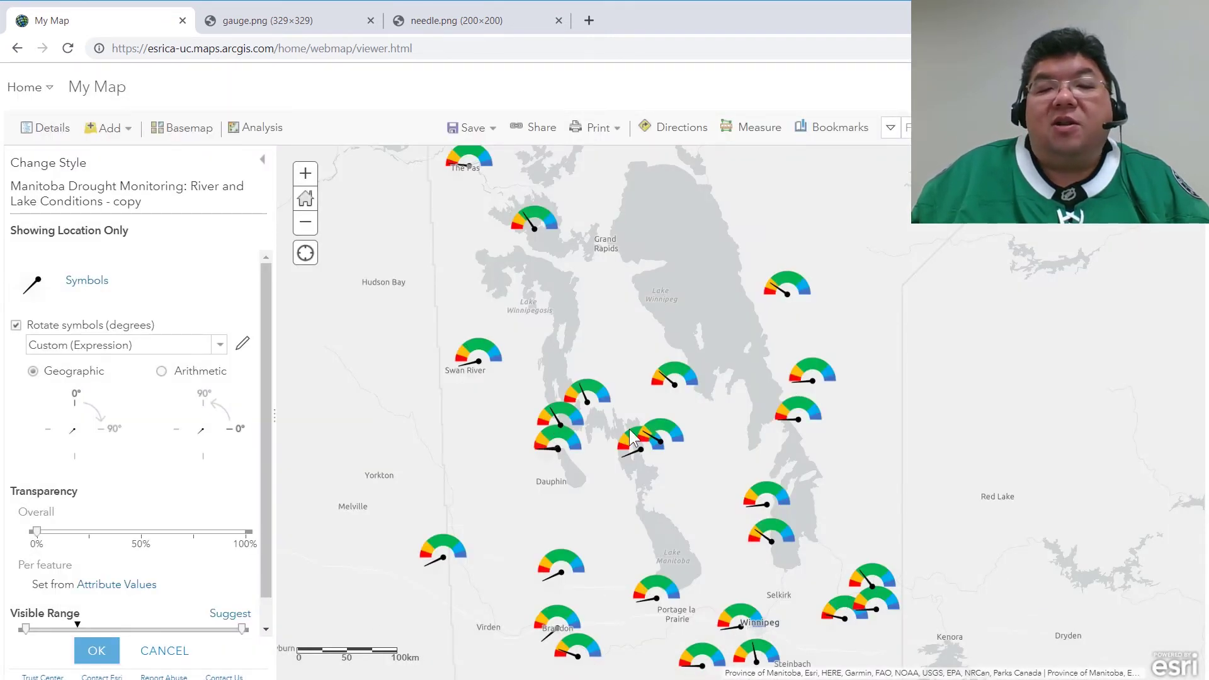
- Zoom in and read the Dauphin River and Waterhen River gauge pop-ups, then close them
scroll(683, 414, up, 1)
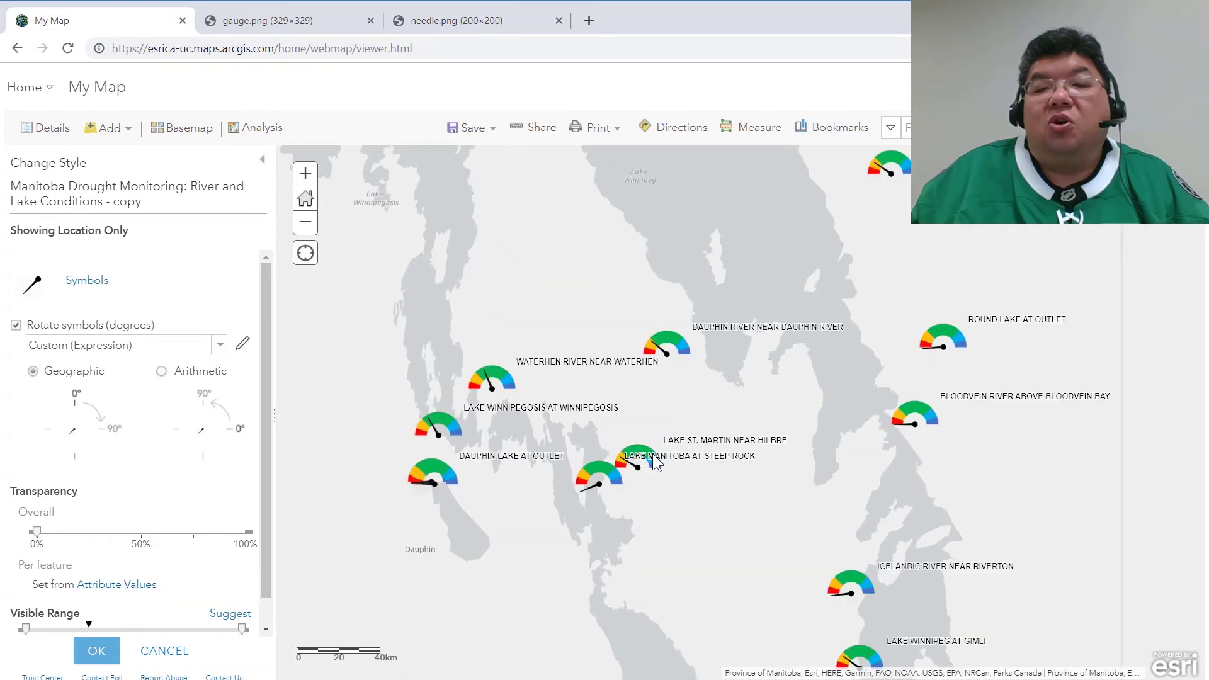
click(668, 361)
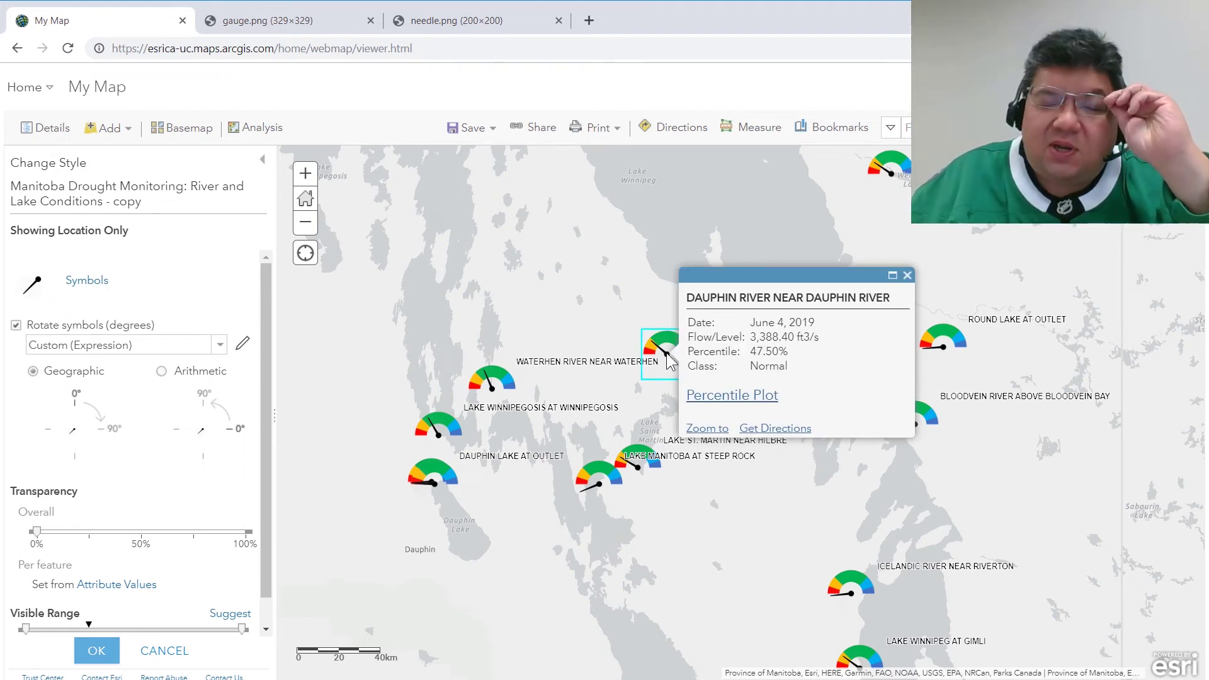
click(491, 395)
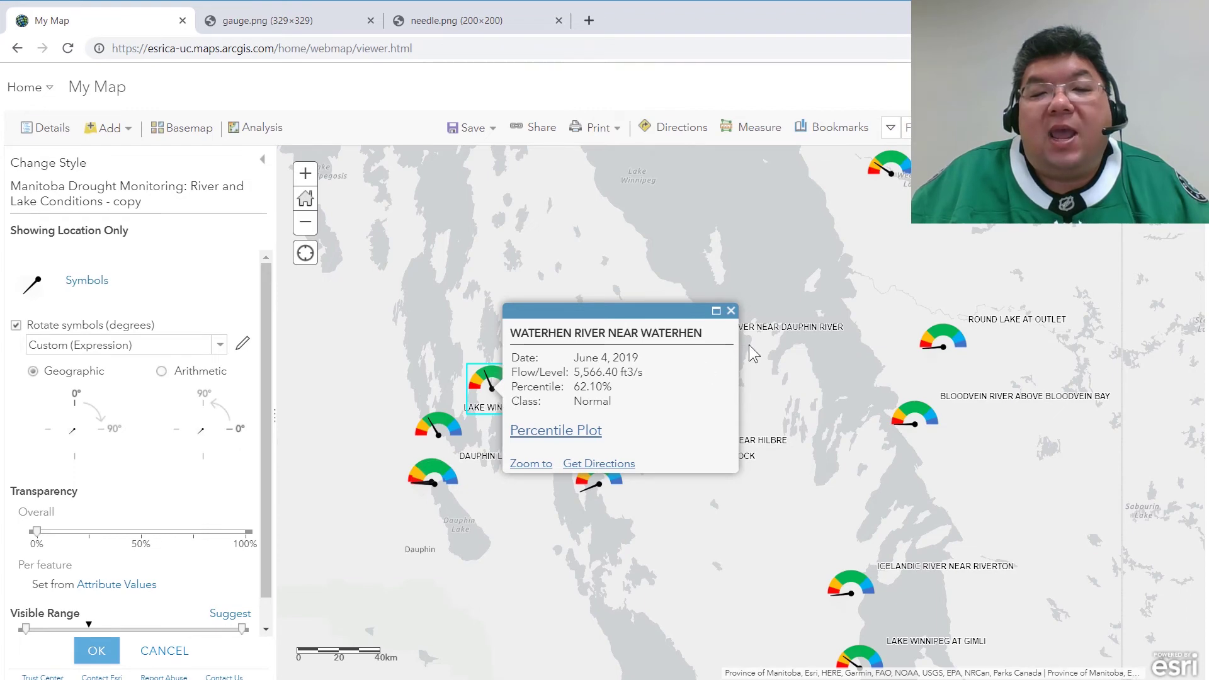
click(731, 311)
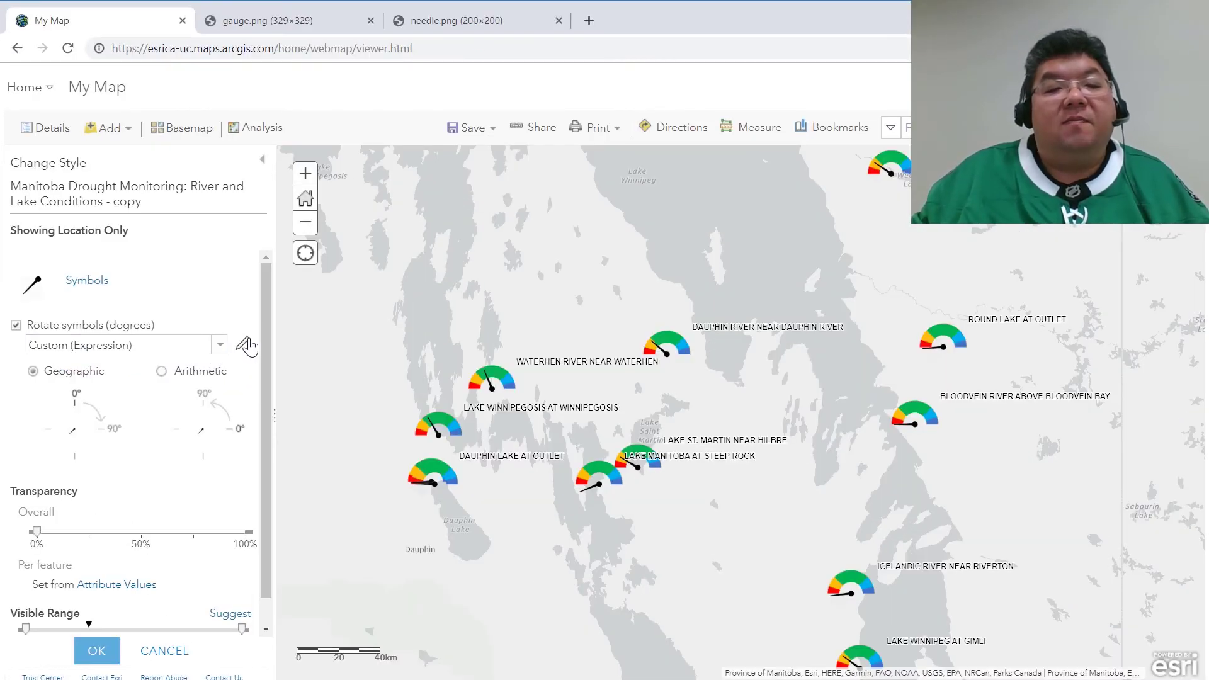
- Change the rotation expression to ($feature.Percentile/100)*180+45, test it, and apply the restyle
click(247, 341)
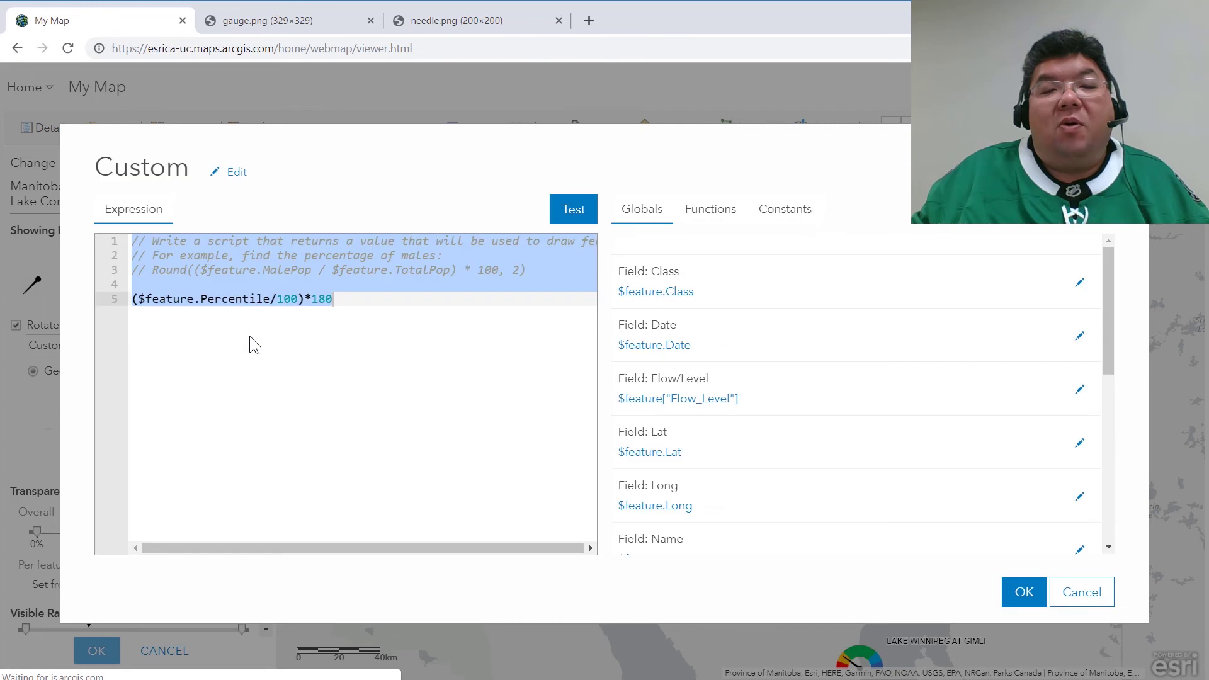
click(351, 301)
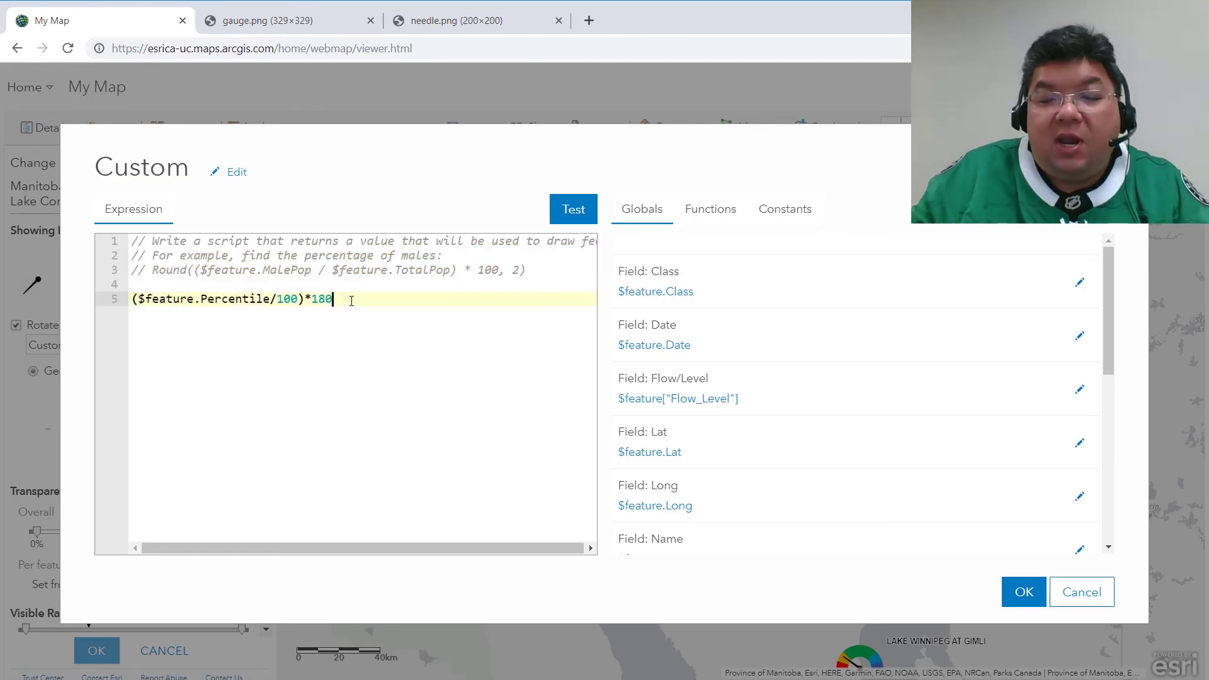
text(+45)
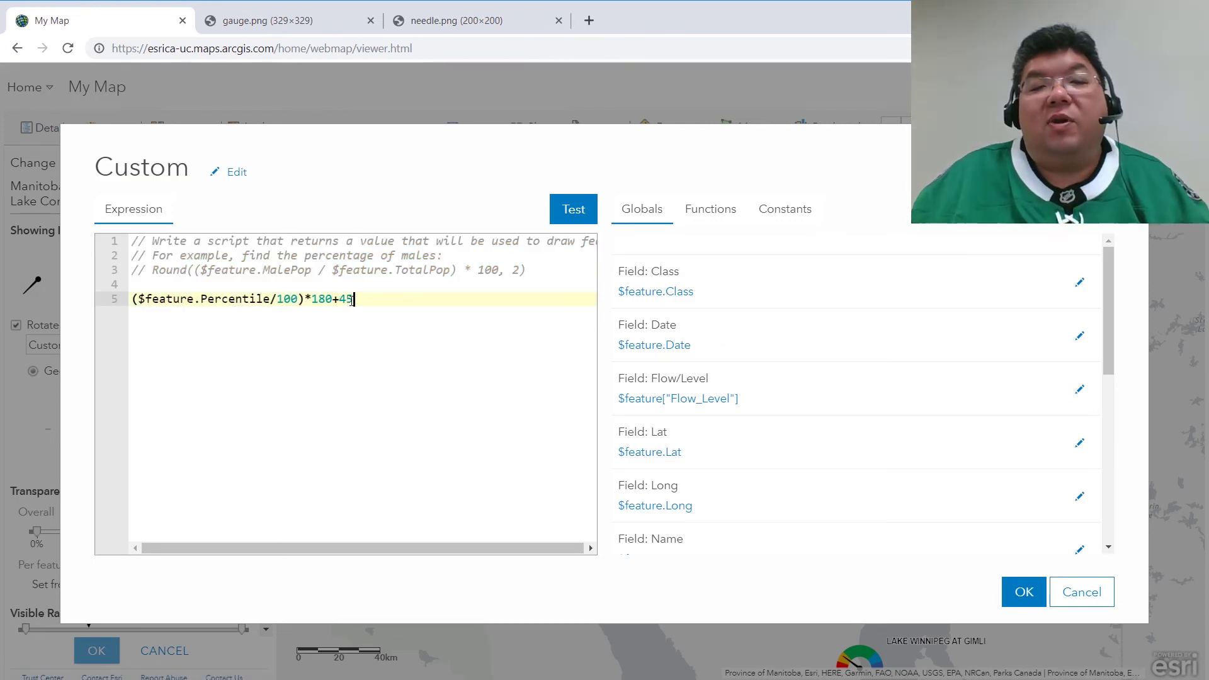
click(566, 210)
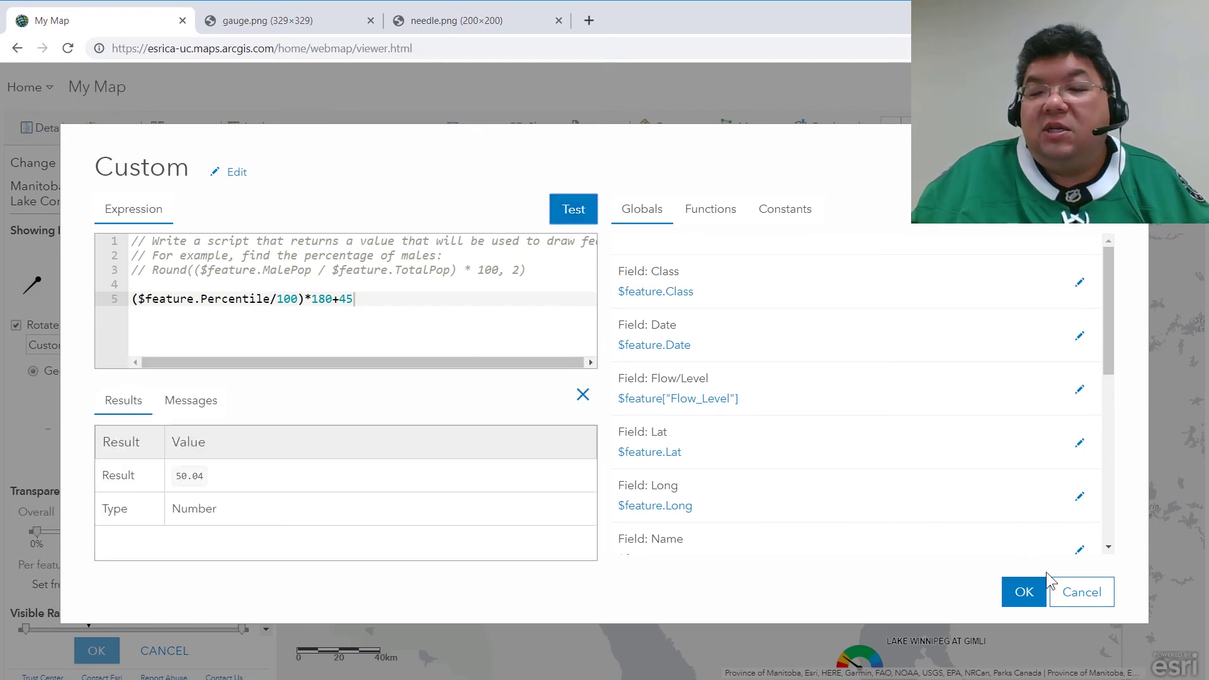
click(1023, 591)
click(97, 651)
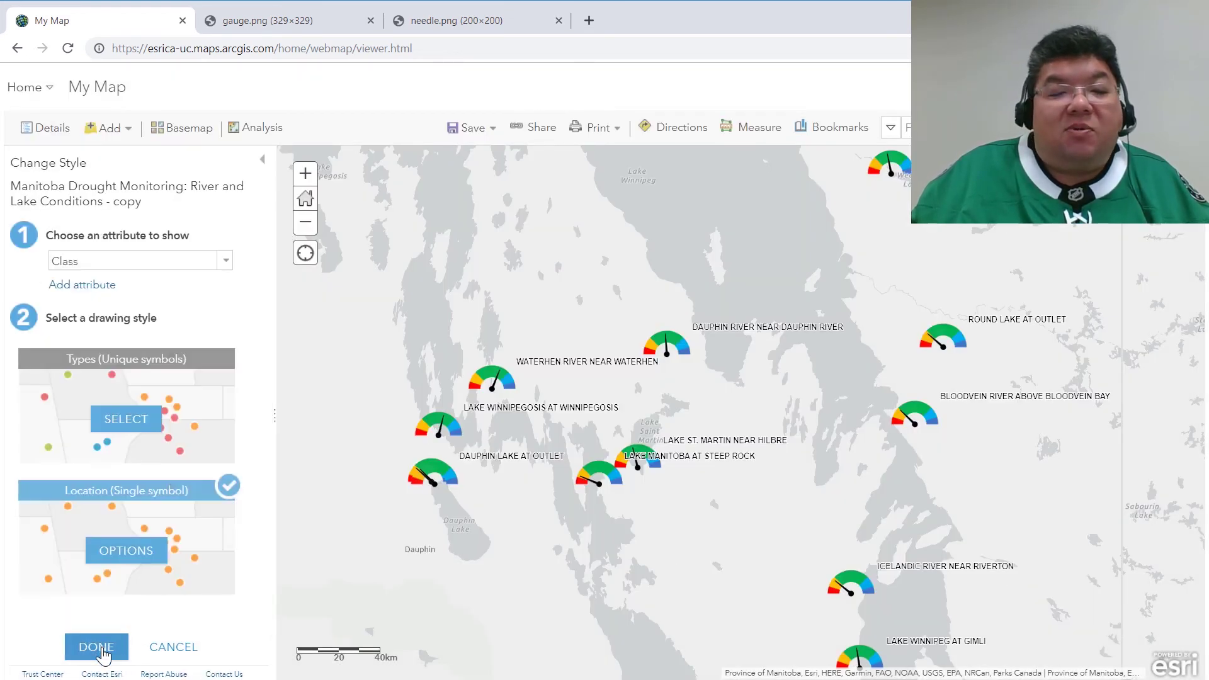
click(101, 648)
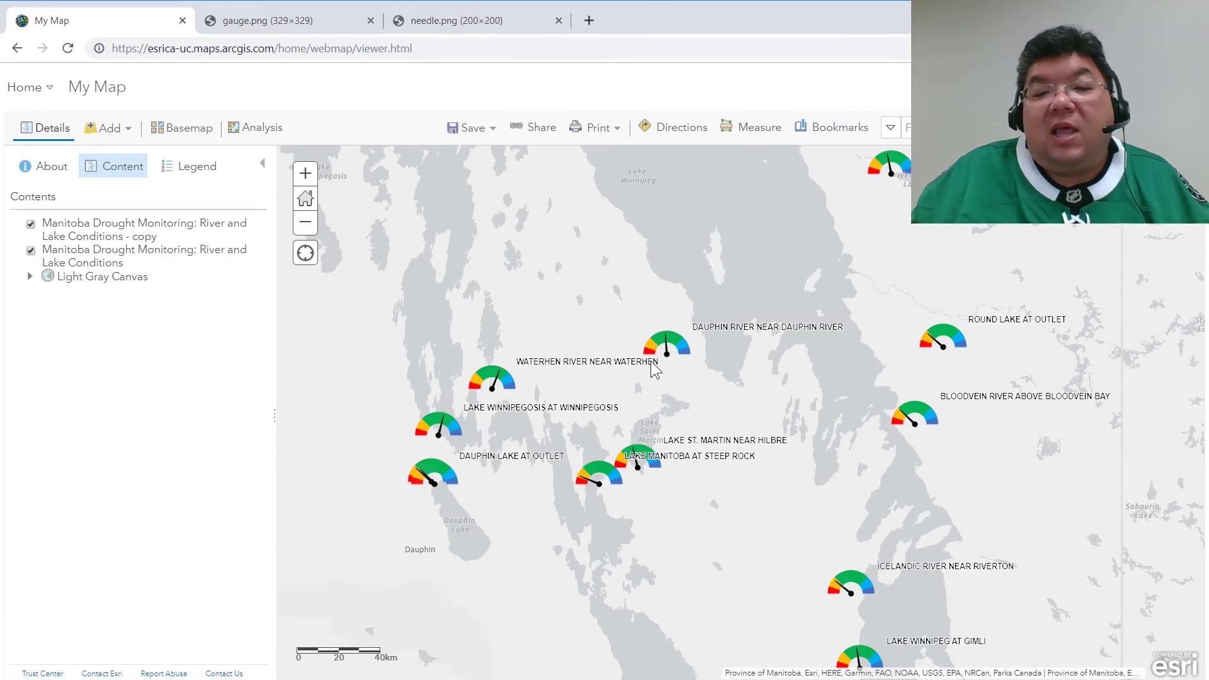
click(667, 359)
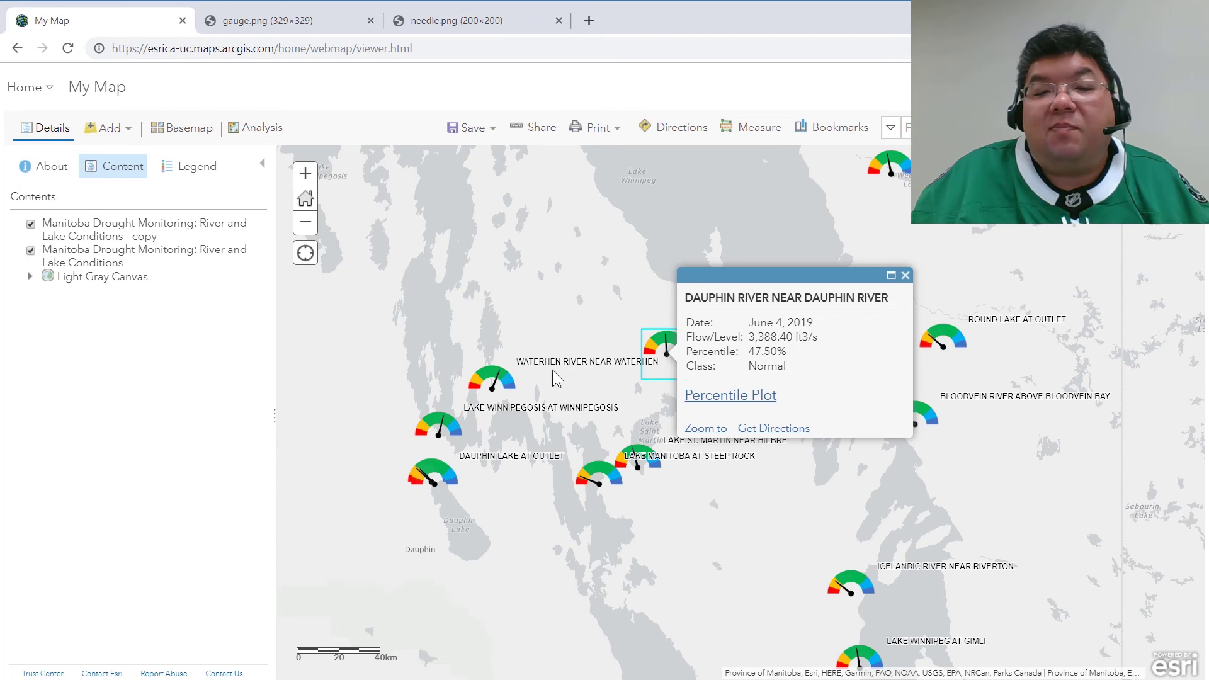
click(497, 392)
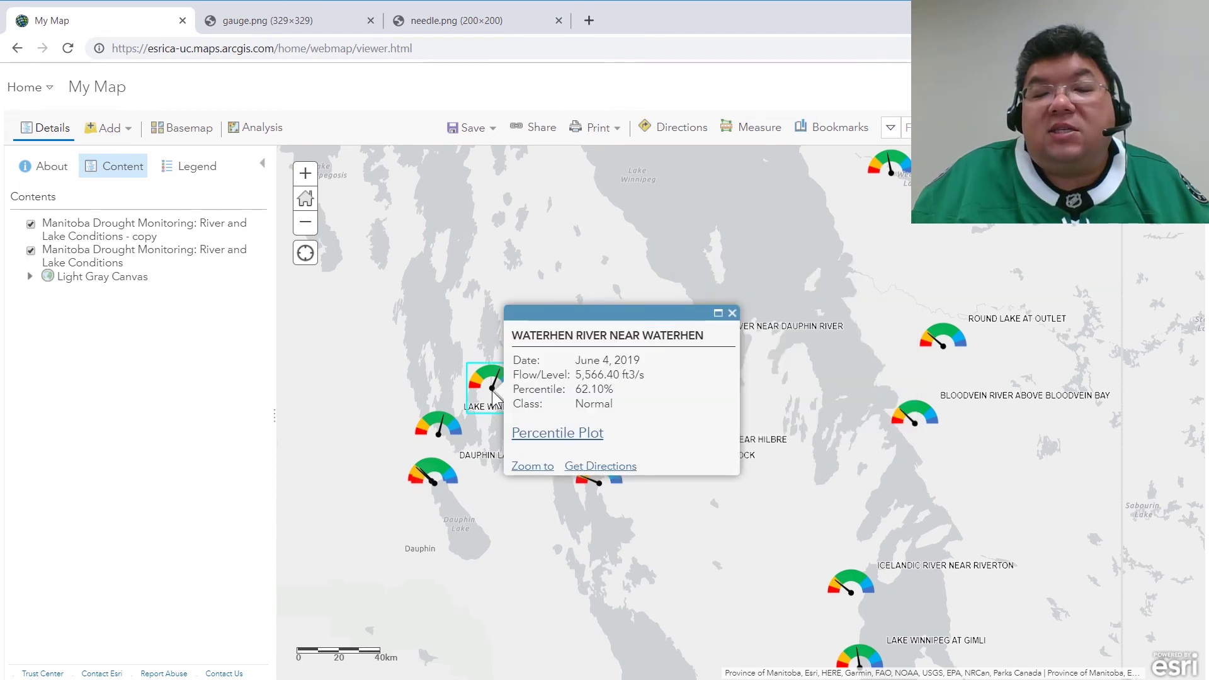
click(732, 313)
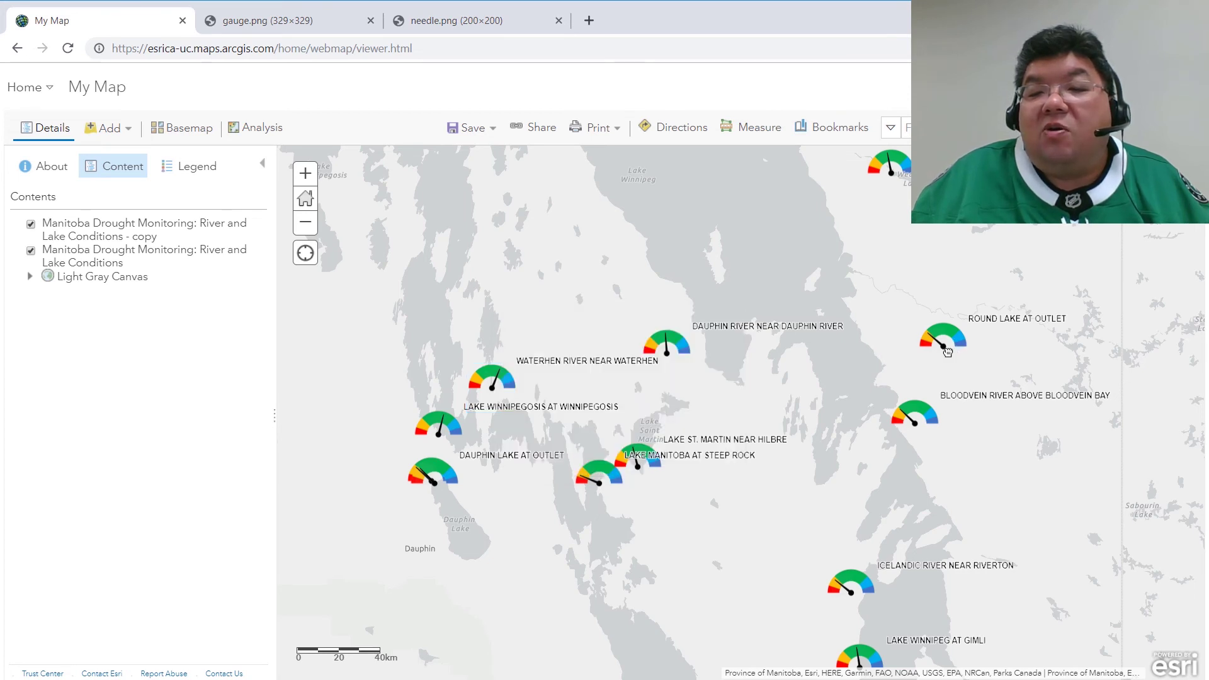
click(946, 348)
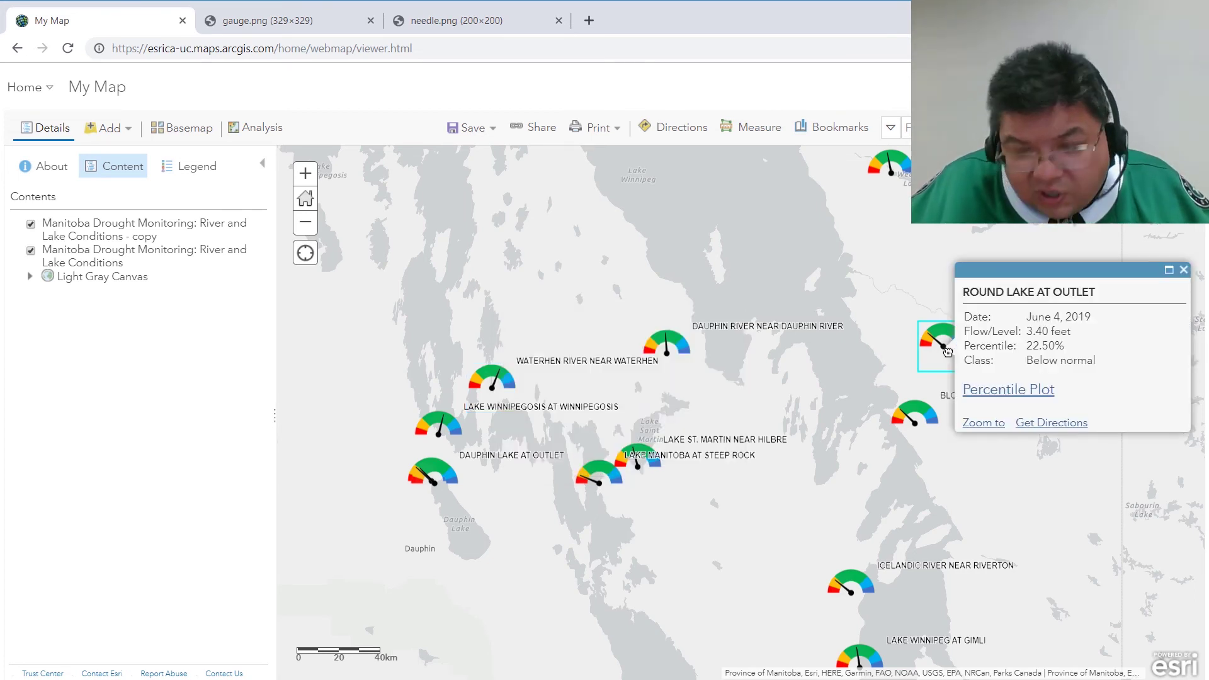
click(897, 376)
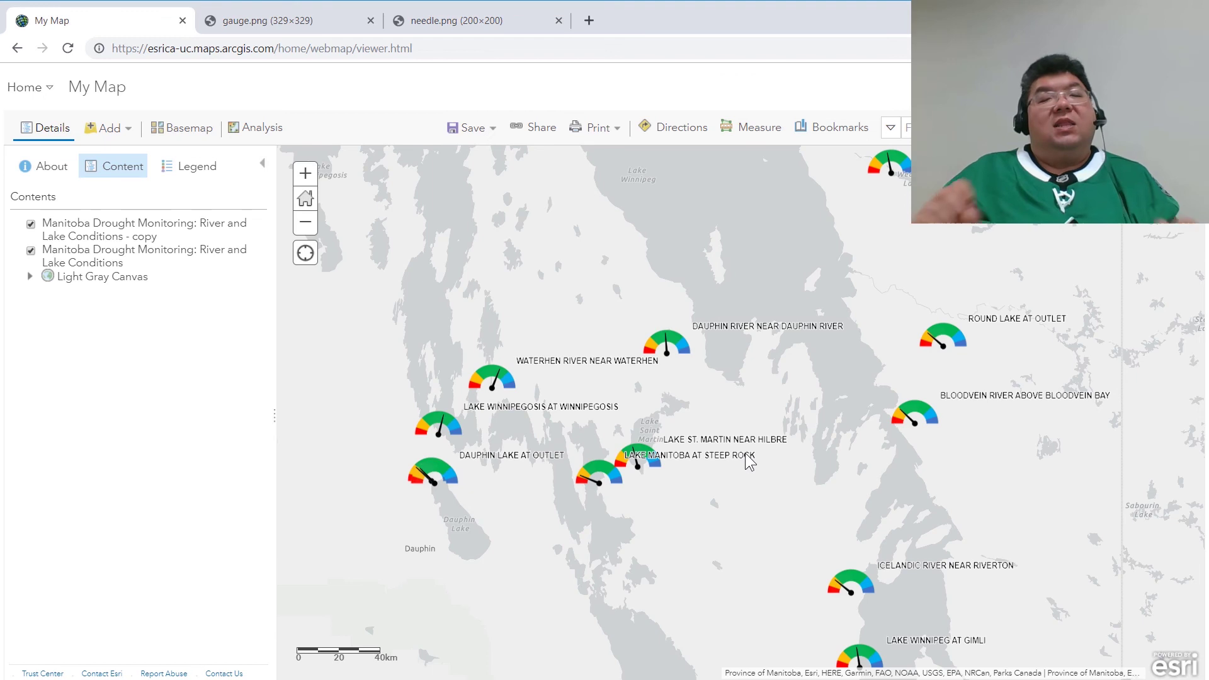